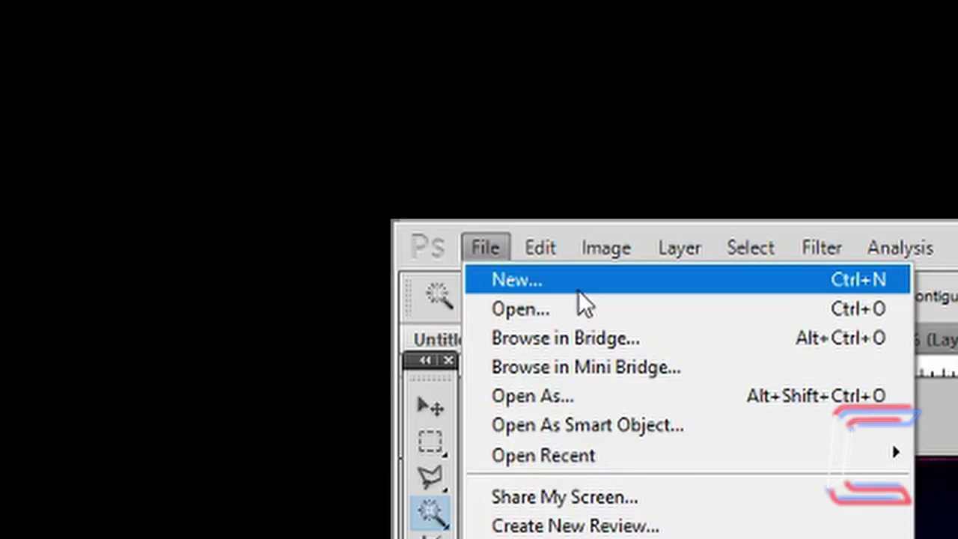
# - Create a new 1000 × 1000 pixel RGB document at 72 pixels/inch with transparent background contents
pyautogui.click(580, 290)
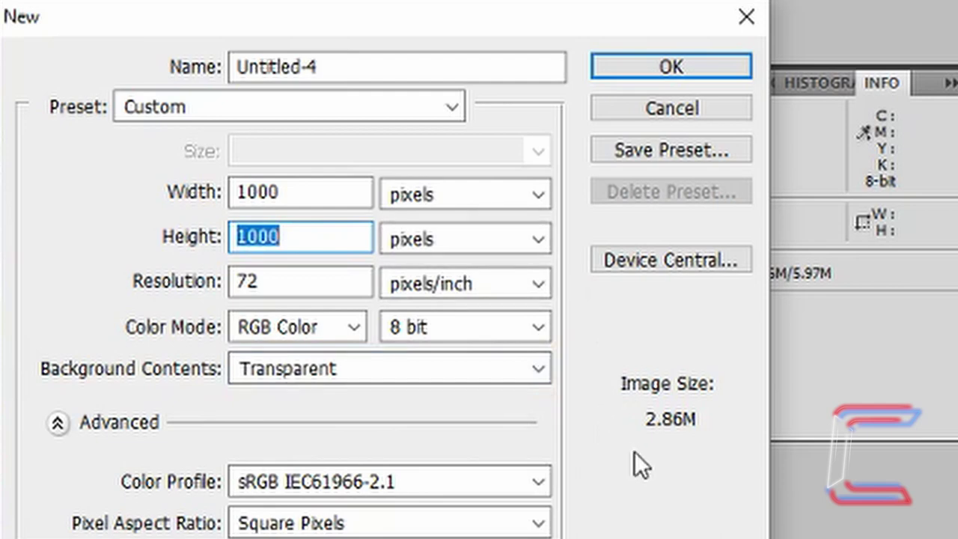
pyautogui.click(663, 73)
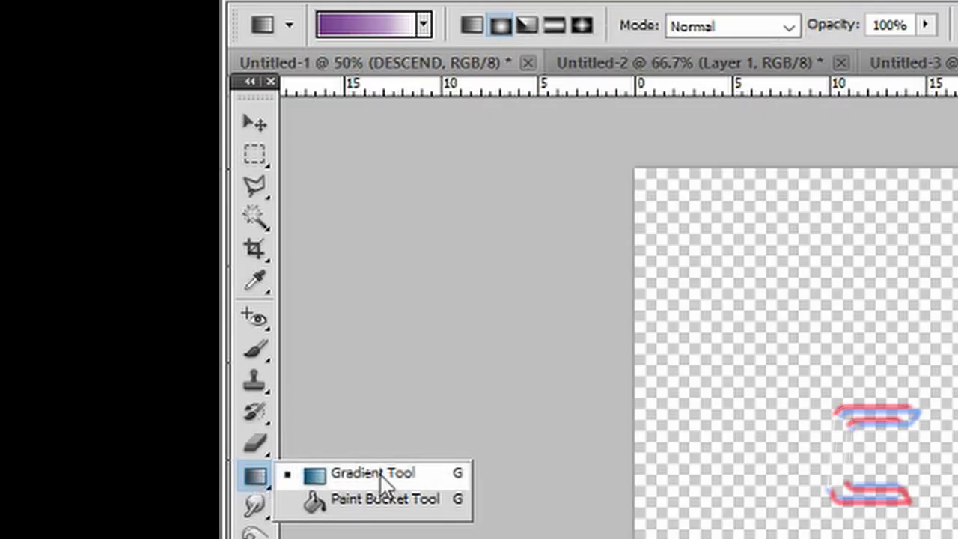
# - Open the Gradient tool's gradient for editing, load the Red, Green preset and set its starting colour stop to black (000000)
pyautogui.click(435, 483)
pyautogui.press('d')
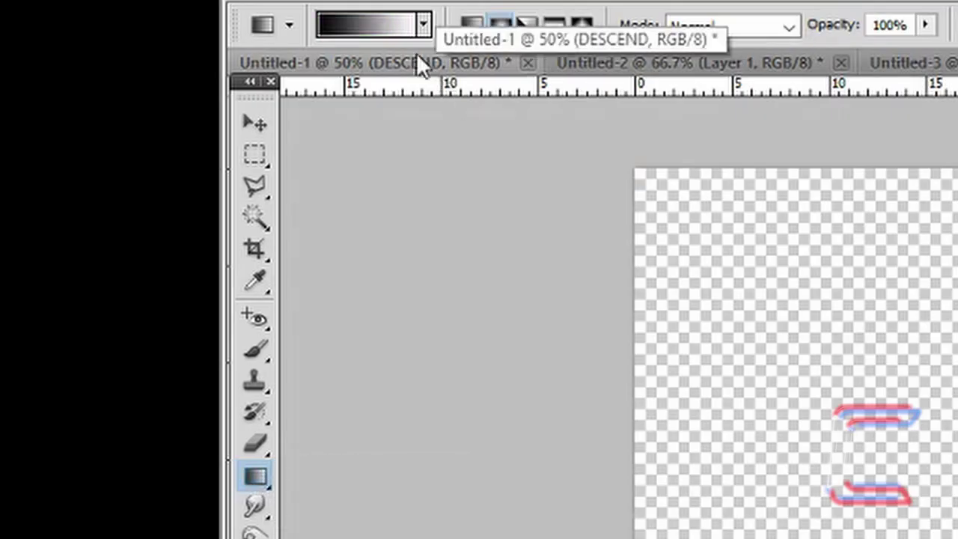
pyautogui.click(395, 29)
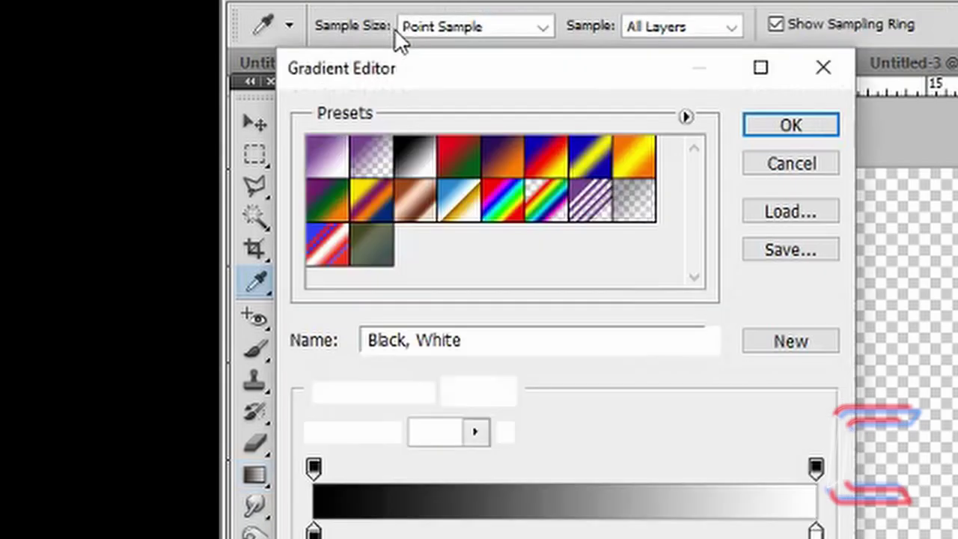
pyautogui.click(473, 166)
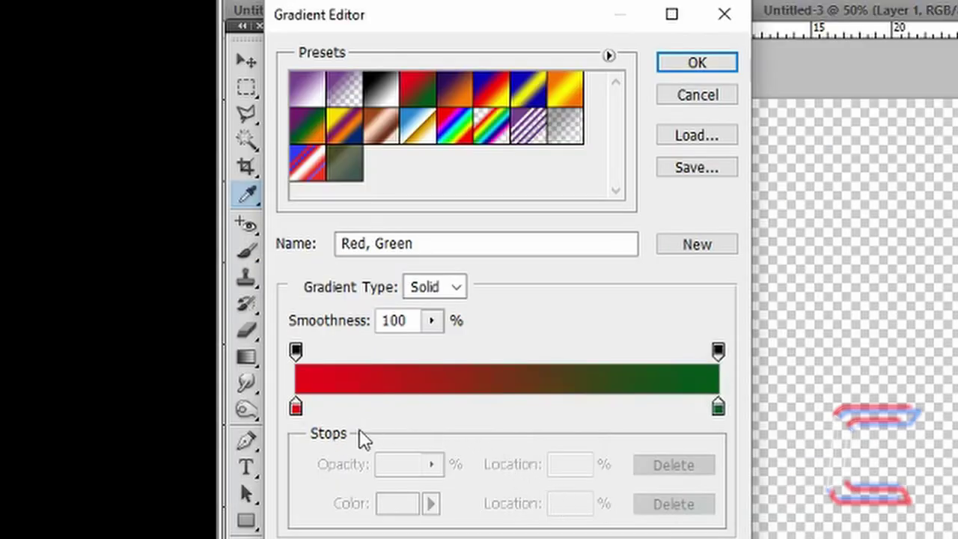
pyautogui.click(296, 408)
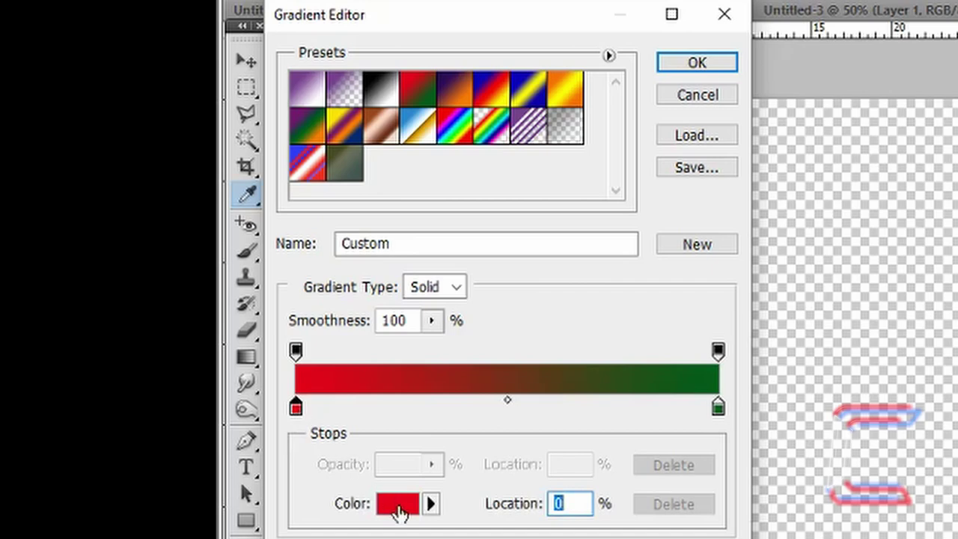
pyautogui.click(399, 509)
pyautogui.moveTo(483, 422); pyautogui.dragTo(478, 437)
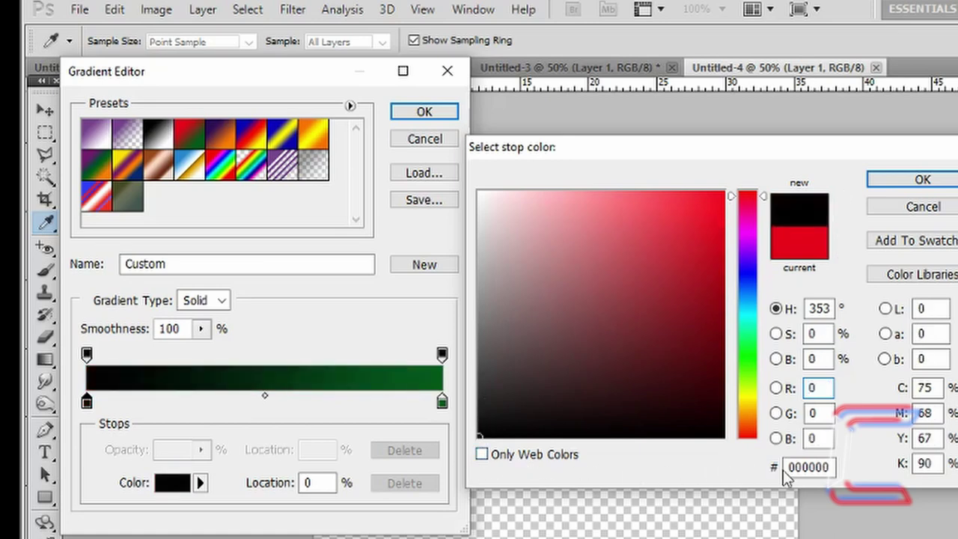
pyautogui.click(915, 183)
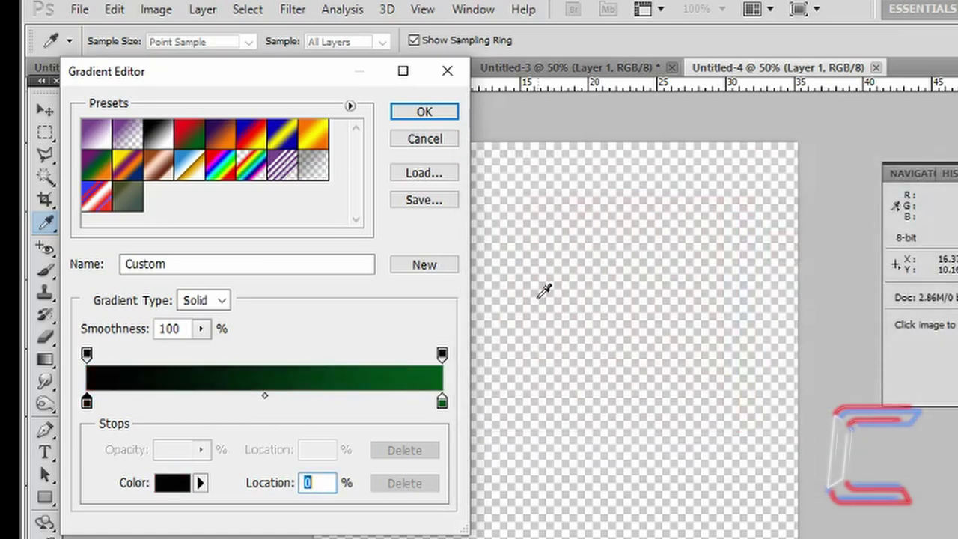
# - Set the gradient's end colour stop to dark blue 1a357b and accept the edited gradient
pyautogui.click(443, 405)
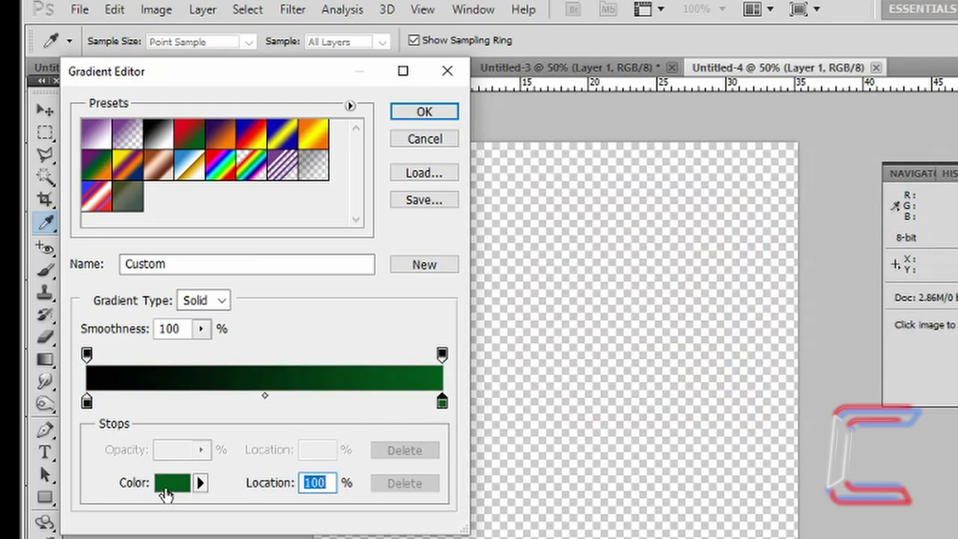
pyautogui.click(165, 490)
pyautogui.write('1a357b')
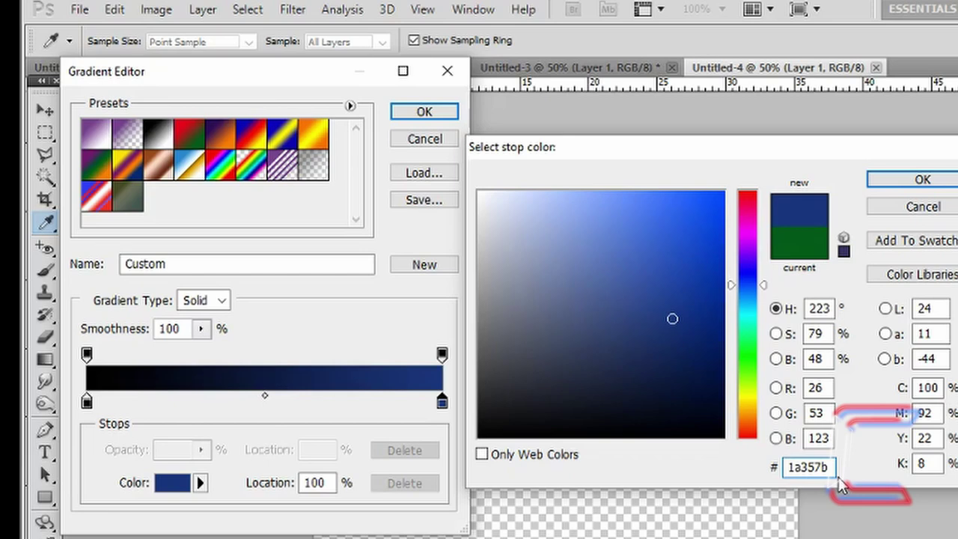
pyautogui.click(923, 181)
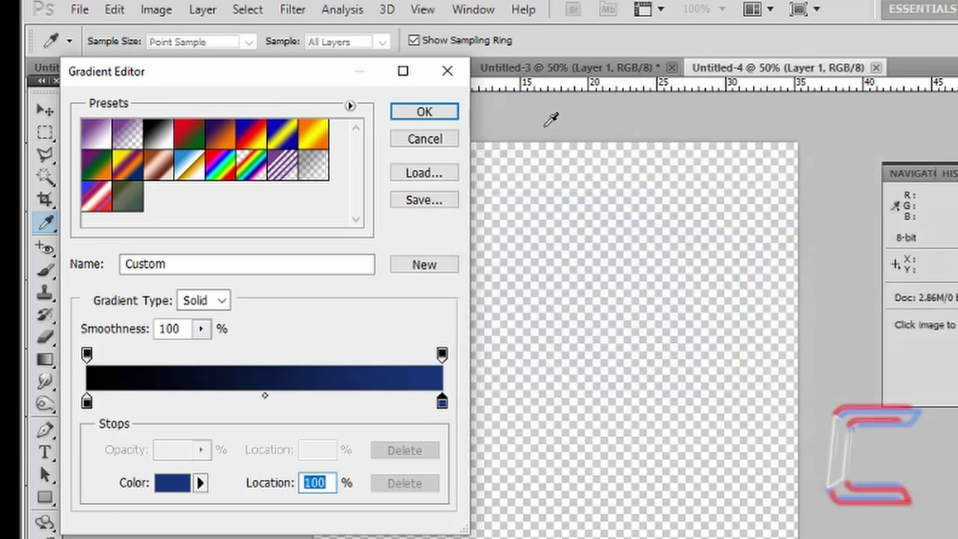
pyautogui.click(424, 111)
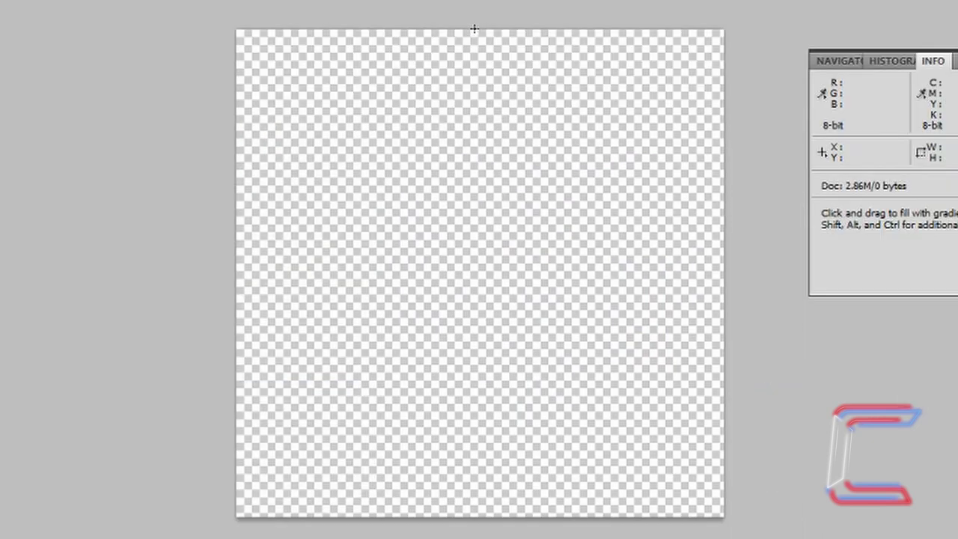
# - Fill the layer with a straight vertical gradient running from the canvas's top edge to its bottom edge
pyautogui.press('shift')
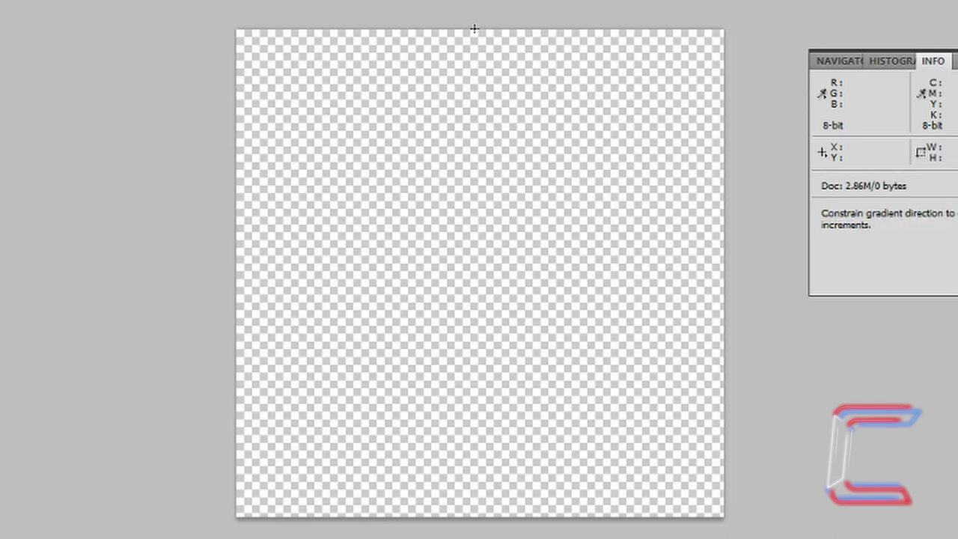
pyautogui.moveTo(474, 29); pyautogui.dragTo(480, 516)
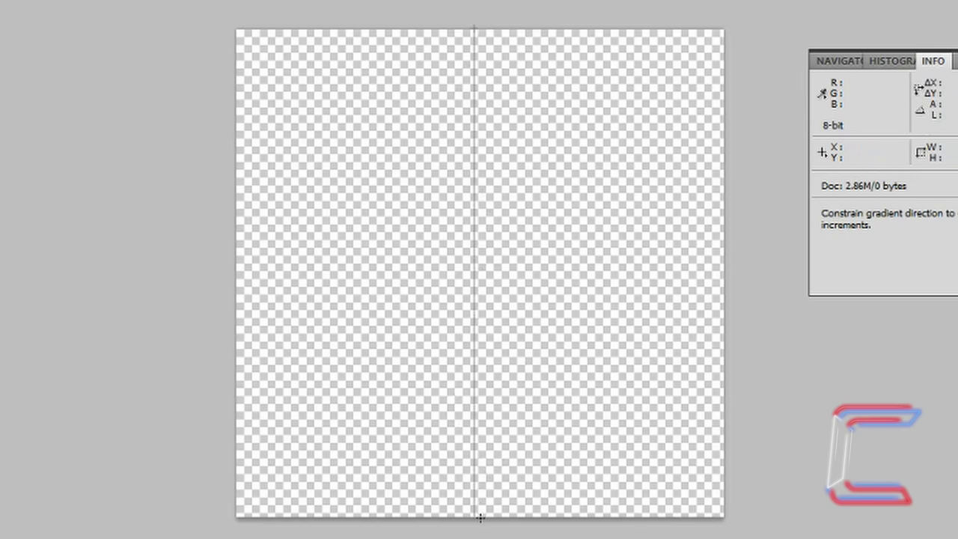
pyautogui.moveTo(481, 517); pyautogui.dragTo(481, 517)
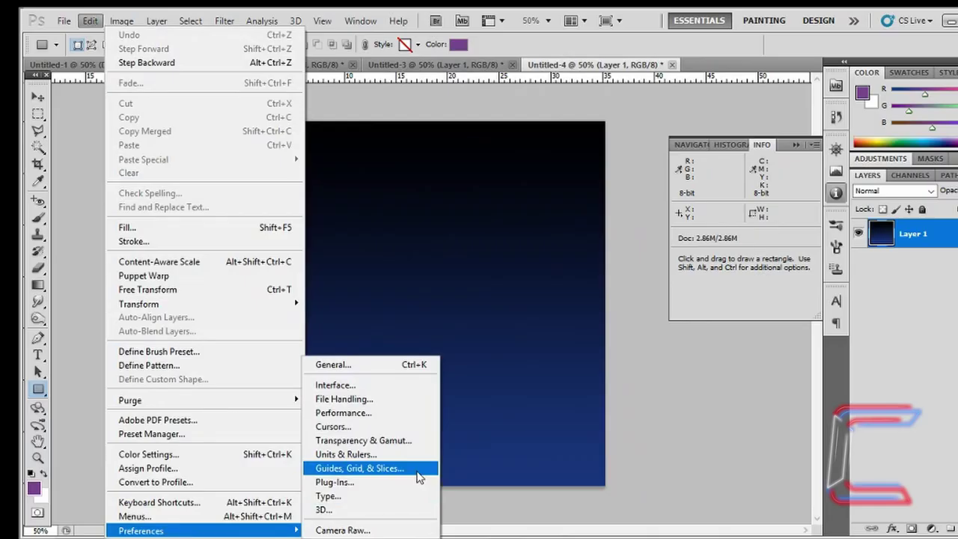
# - Configure the grid as light gray lines every 220 pixels with 16 subdivisions, and show it over the canvas
pyautogui.click(417, 472)
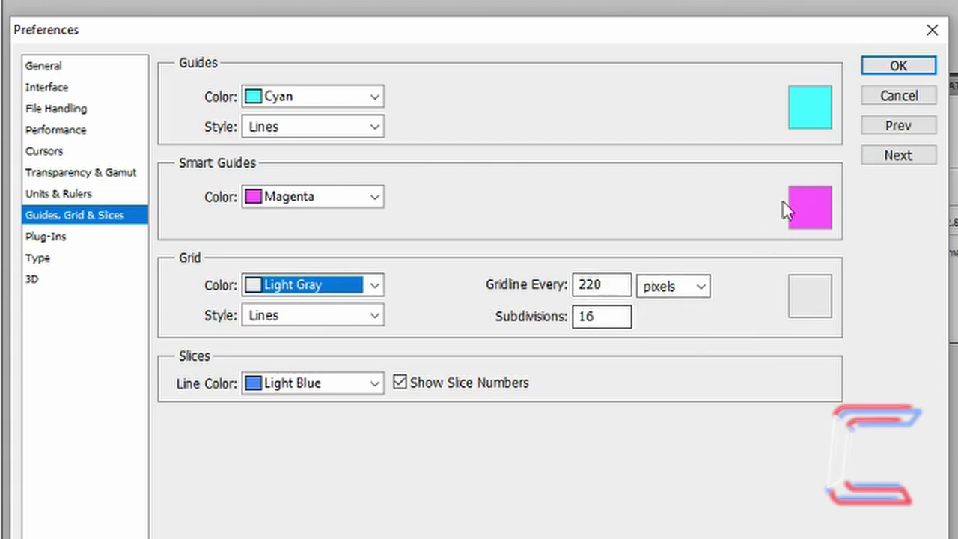
pyautogui.click(903, 64)
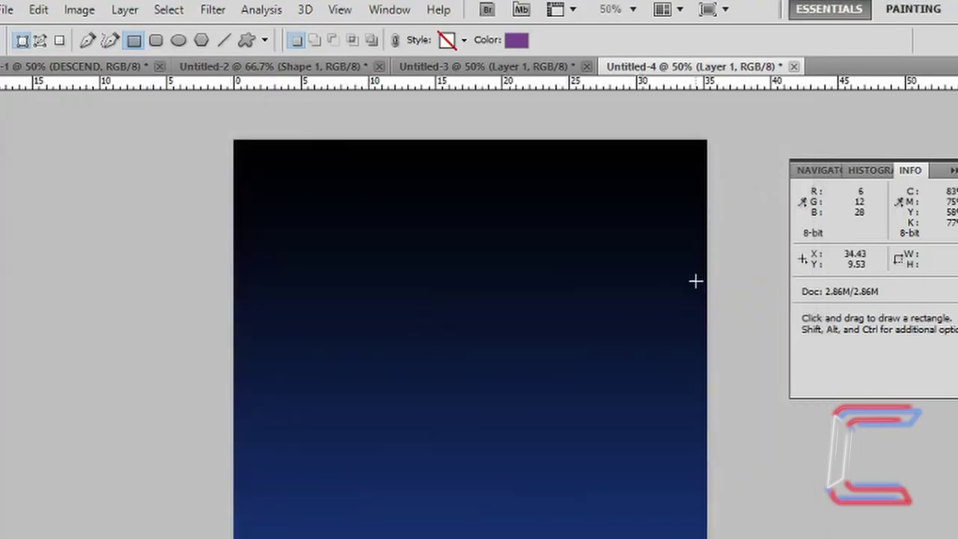
pyautogui.click(341, 9)
pyautogui.moveTo(472, 292)
pyautogui.click(561, 342)
pyautogui.click(340, 9)
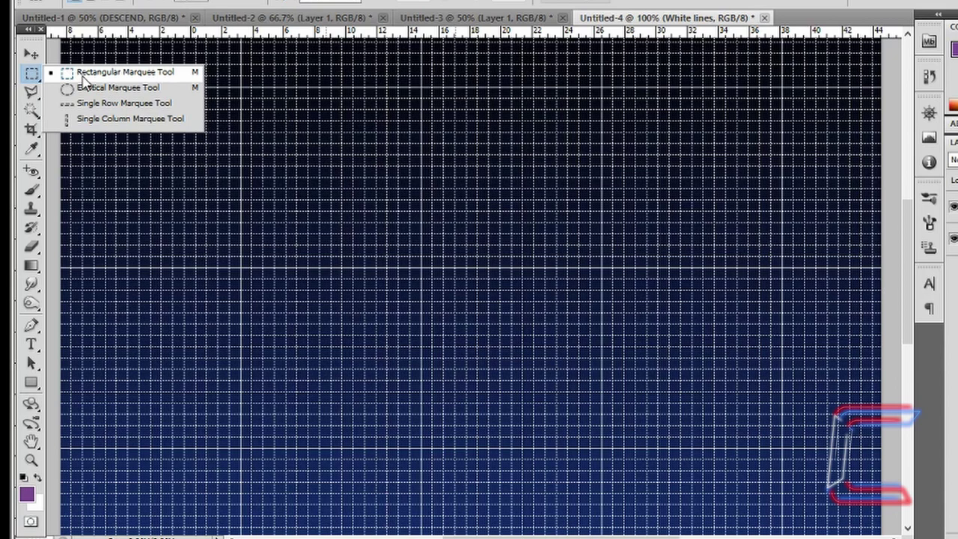
# - Select a one-grid-cell-high strip across the full canvas width on the White lines layer and fill it with white
pyautogui.click(83, 75)
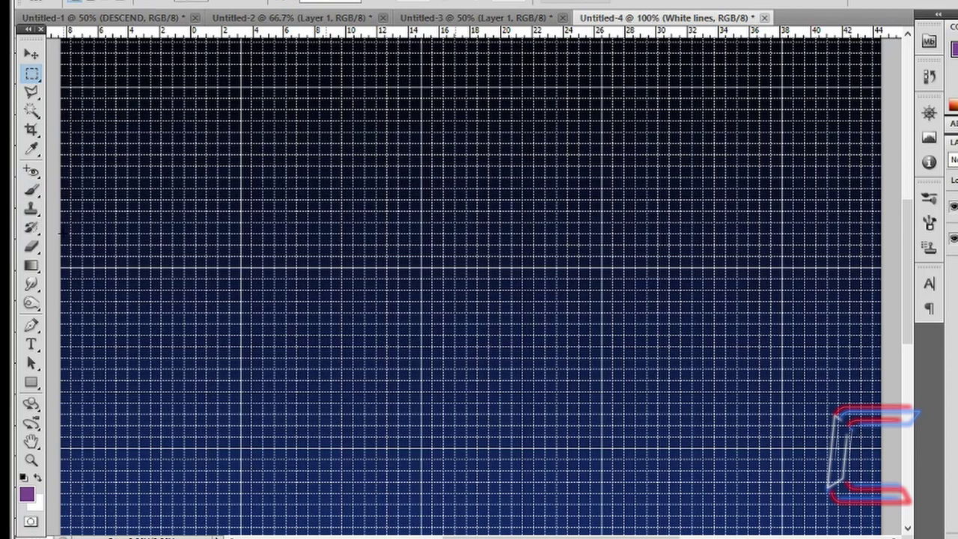
pyautogui.moveTo(105, 244); pyautogui.dragTo(887, 232)
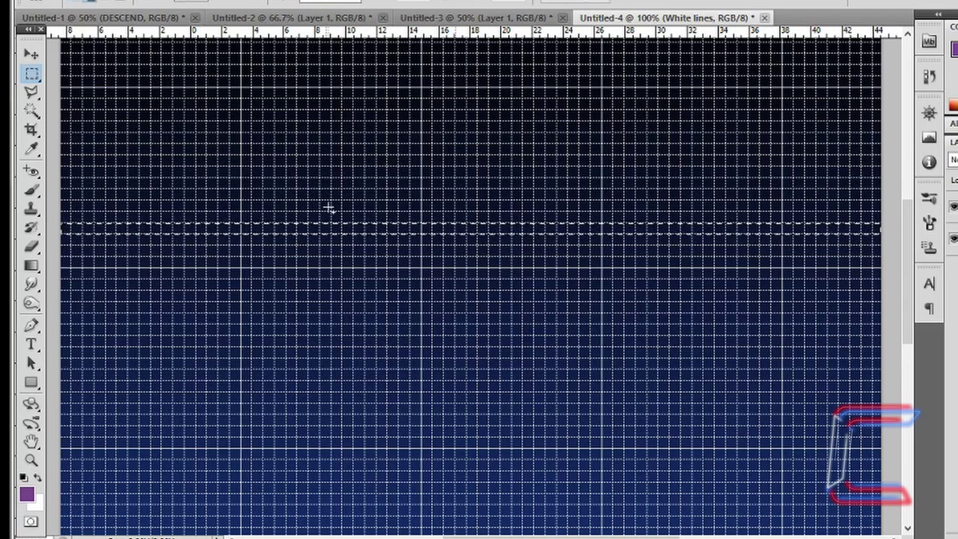
pyautogui.hotkey('shift', 'F5')
pyautogui.click(603, 142)
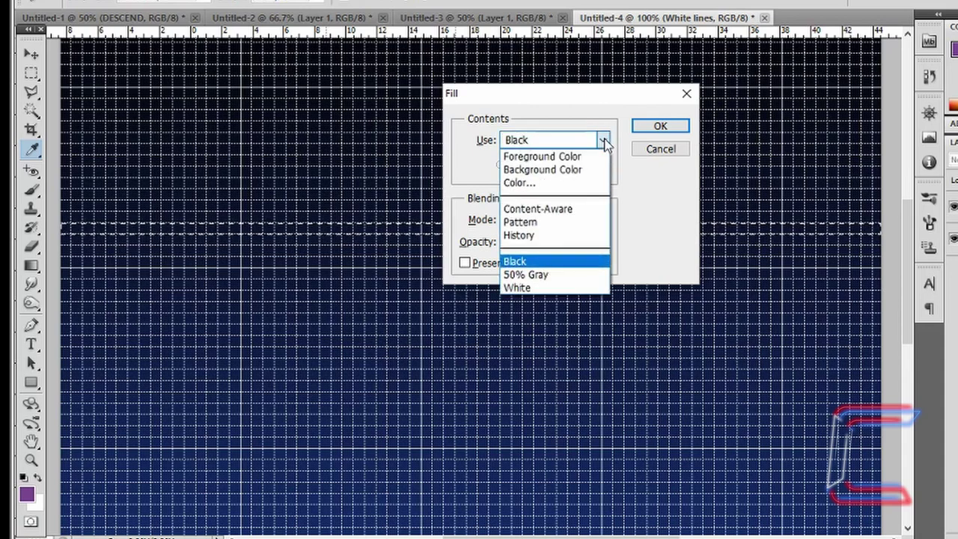
pyautogui.click(528, 289)
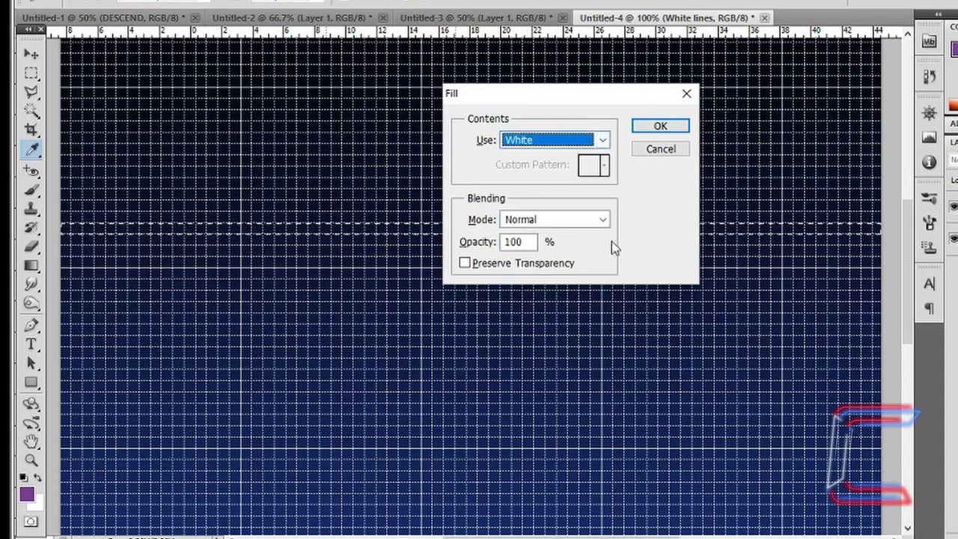
pyautogui.click(681, 131)
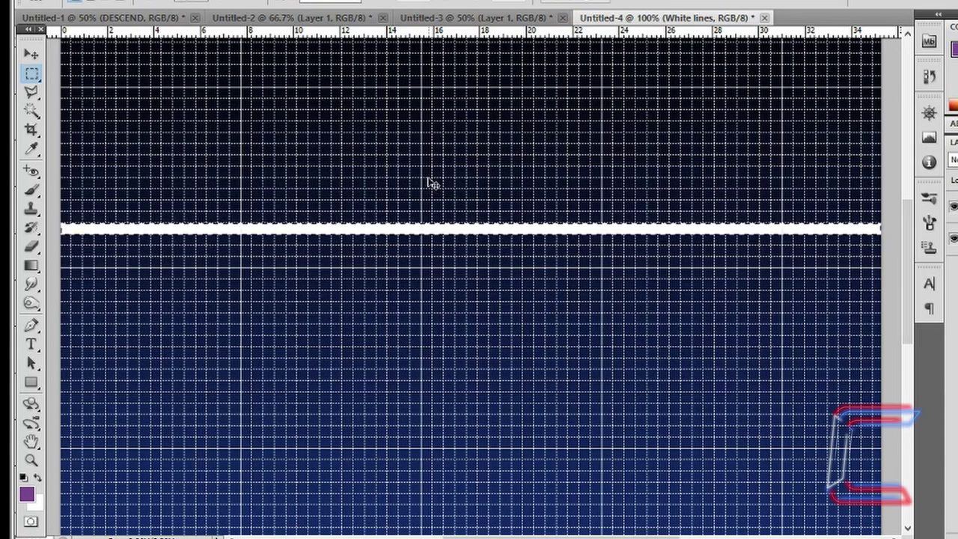
# - Duplicate the white line below itself with a one-cell gap, and repeat the duplication to make four evenly spaced lines
pyautogui.hotkey('ctrl', 'shift', 'alt', 'n')
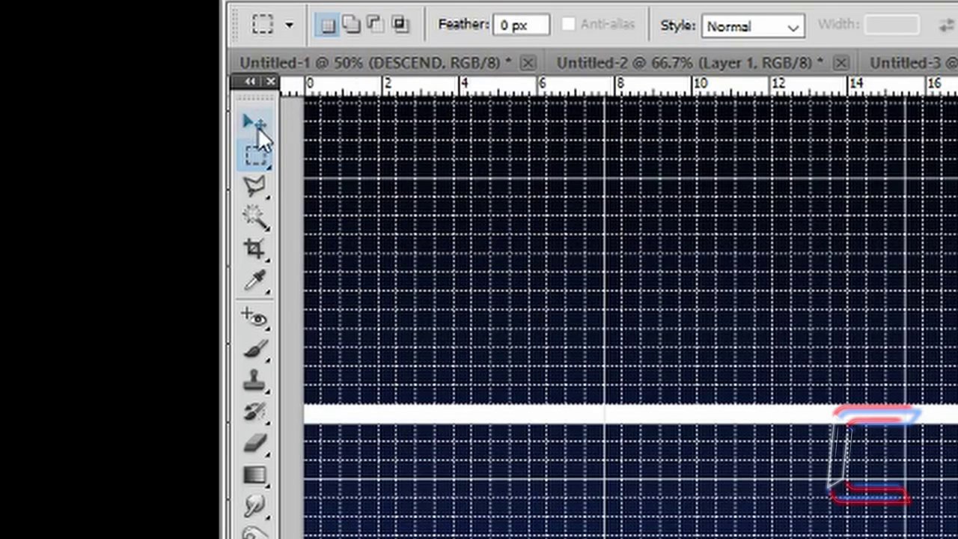
pyautogui.click(258, 125)
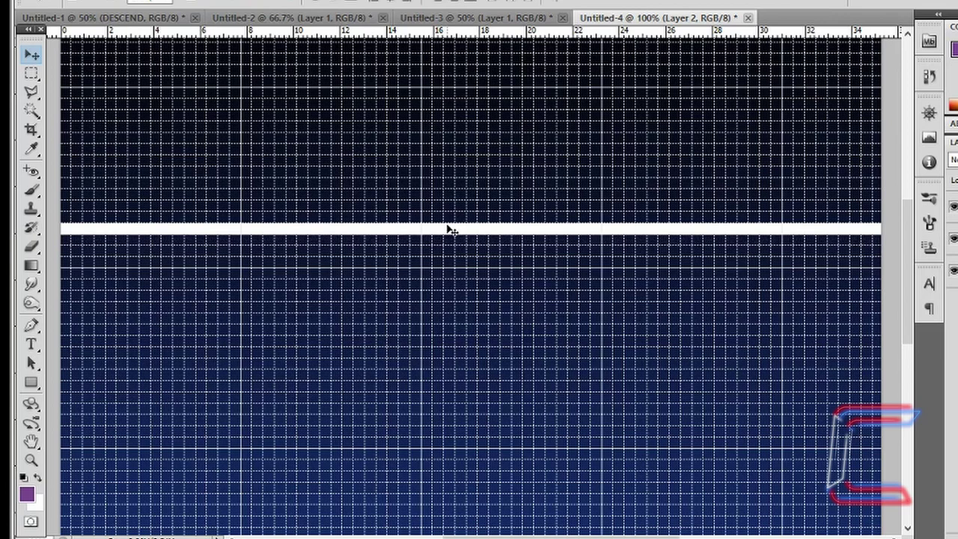
pyautogui.moveTo(449, 230); pyautogui.dragTo(448, 251)
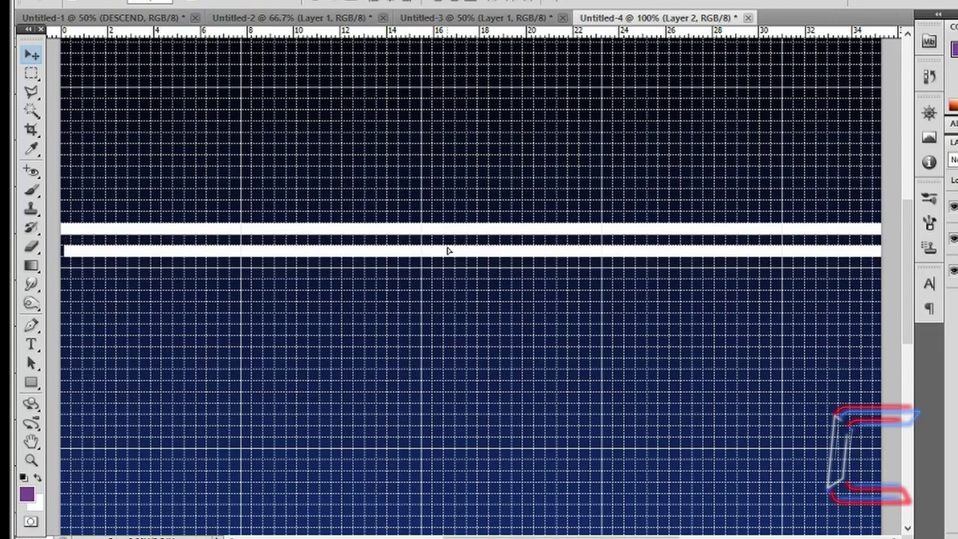
pyautogui.hotkey('ctrl', 'alt', 'shift', 't')
pyautogui.hotkey('ctrl', 'alt', 'shift', 't')
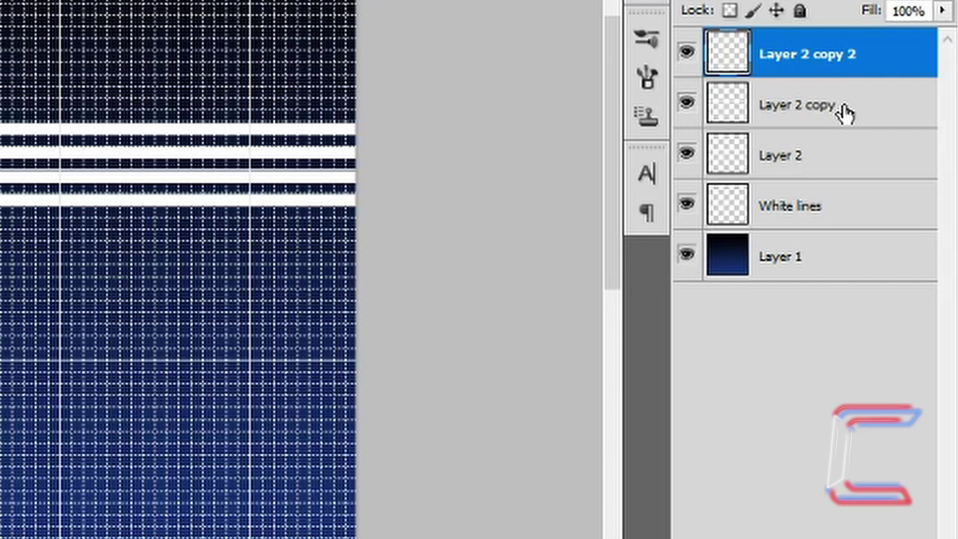
# - Merge the four white line layers into one layer and rename it "White Lines"
pyautogui.keyDown('shift'); pyautogui.click(842, 111); pyautogui.keyUp('shift')
pyautogui.keyDown('shift'); pyautogui.click(829, 155); pyautogui.keyUp('shift')
pyautogui.keyDown('shift'); pyautogui.click(805, 206); pyautogui.keyUp('shift')
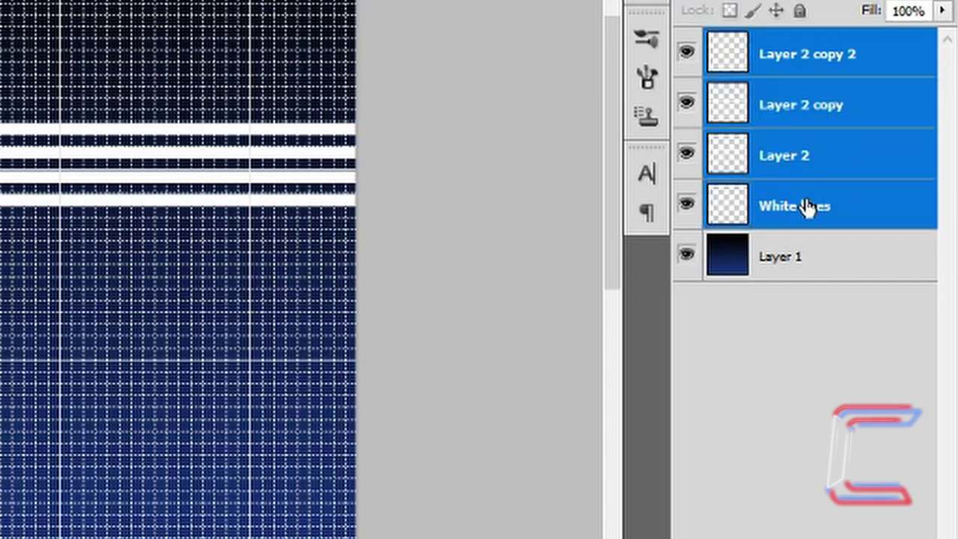
pyautogui.rightClick(873, 63)
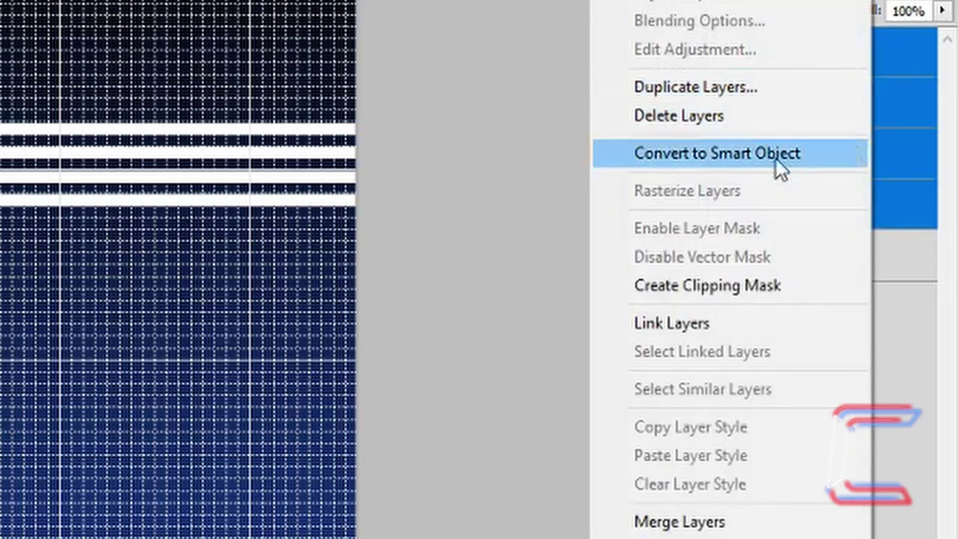
pyautogui.click(712, 522)
pyautogui.doubleClick(815, 45)
pyautogui.write('White Lines')
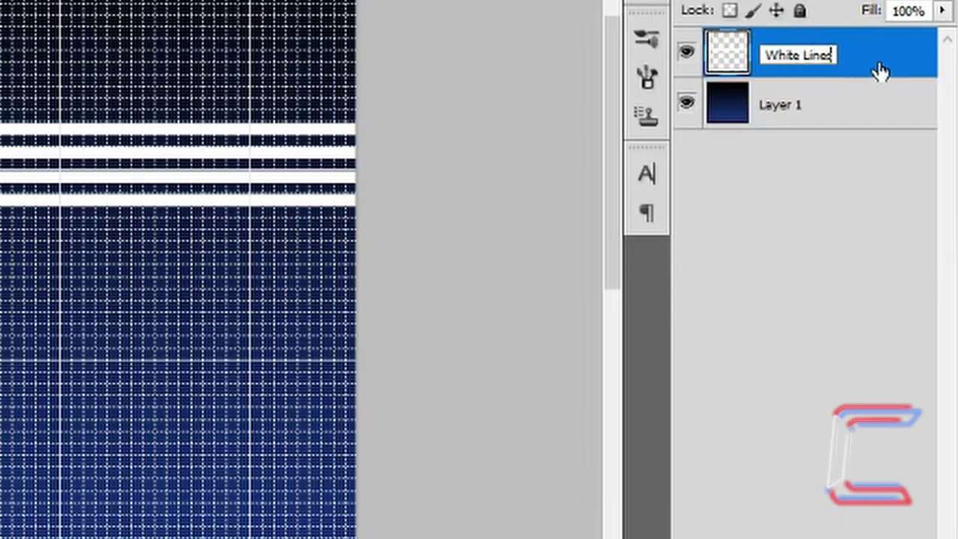
pyautogui.press('Return')
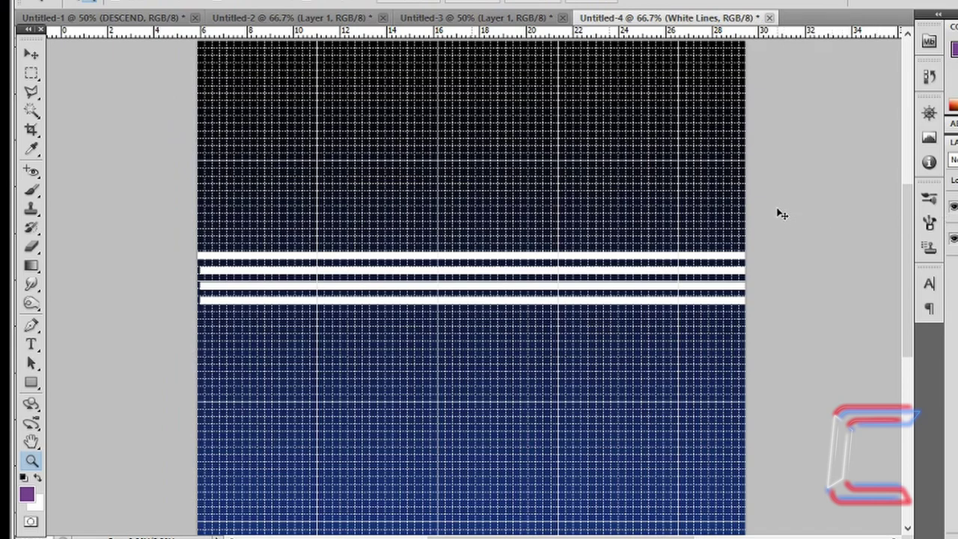
# - Free-transform the White Lines layer and set its rotation to -11.5 degrees
pyautogui.hotkey('ctrl', 't')
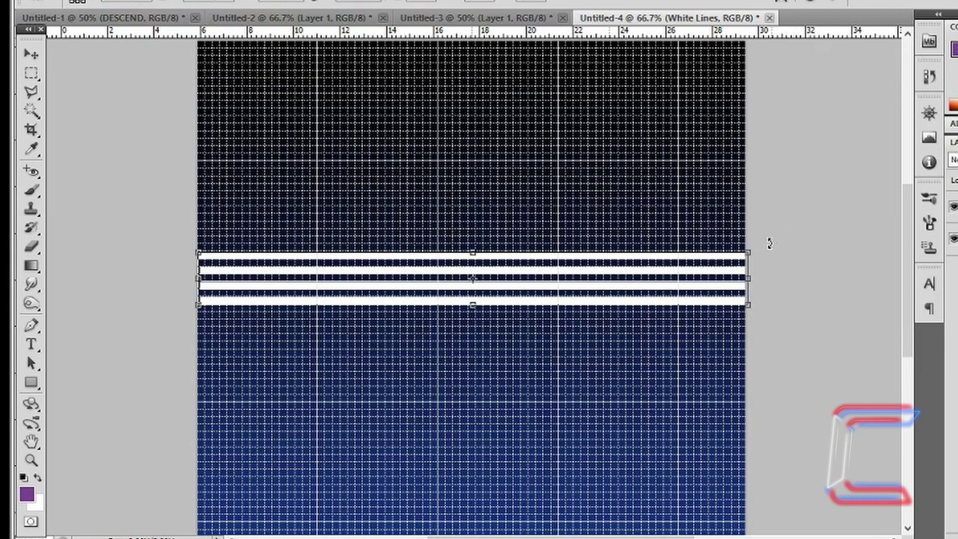
pyautogui.moveTo(765, 240); pyautogui.dragTo(708, 222)
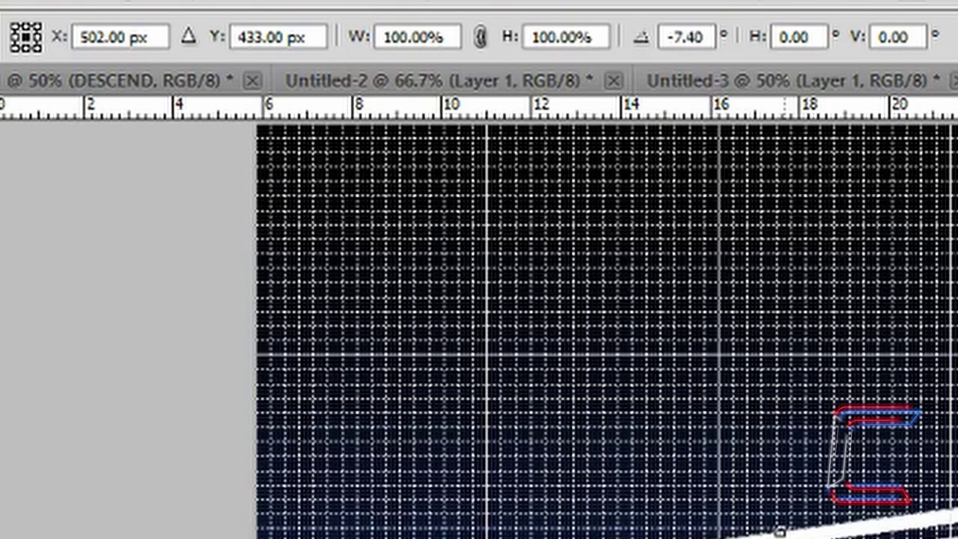
pyautogui.moveTo(779, 532); pyautogui.dragTo(774, 528)
pyautogui.doubleClick(680, 37)
pyautogui.write('-11.5')
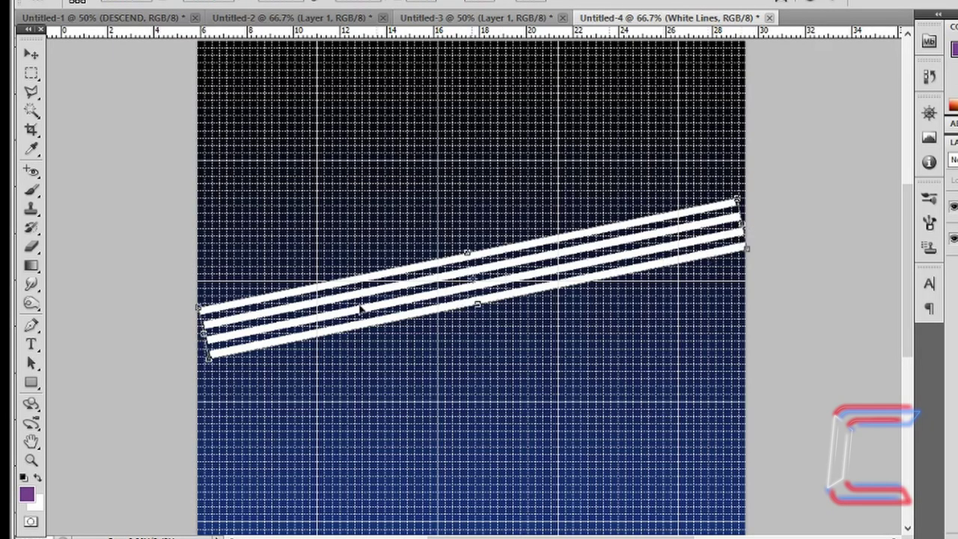
# - Stretch the slanted White Lines lengthwise past both side edges of the canvas
pyautogui.moveTo(202, 335); pyautogui.dragTo(158, 343)
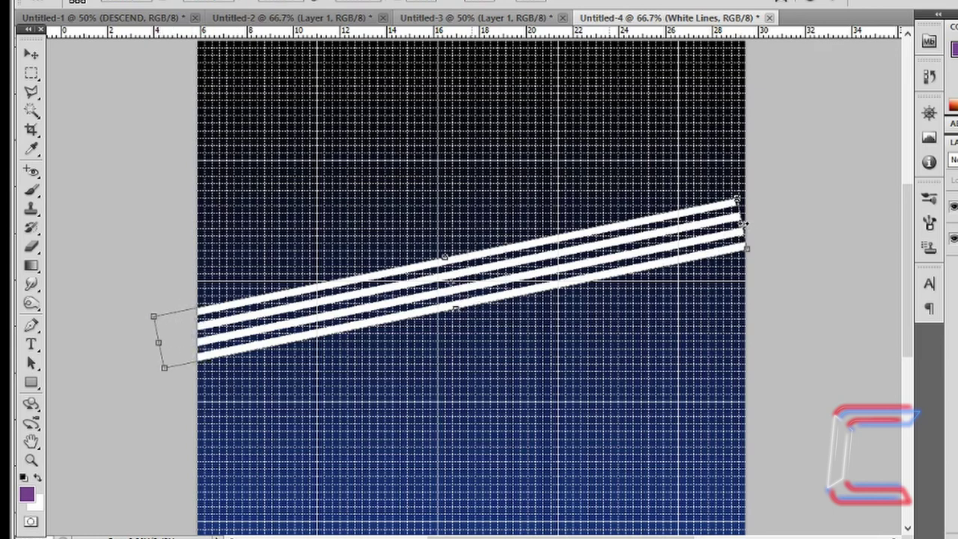
pyautogui.moveTo(748, 223); pyautogui.dragTo(785, 213)
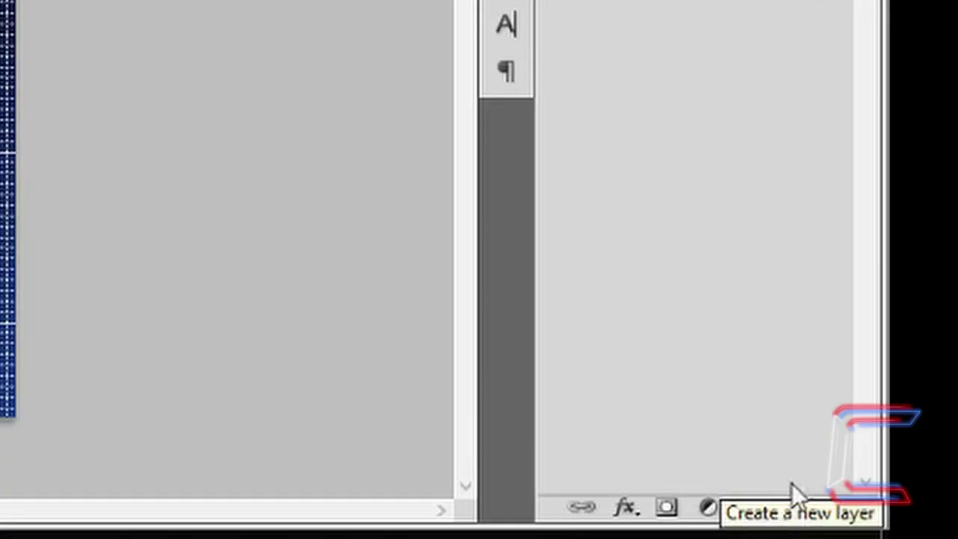
# - Create a new layer above White Lines and name it "Purple Circle"
pyautogui.click(790, 510)
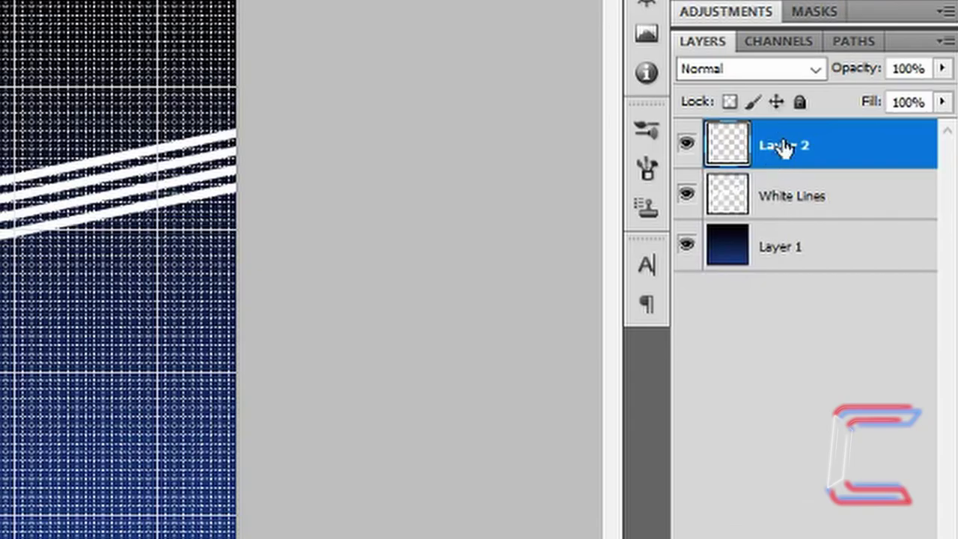
pyautogui.doubleClick(783, 145)
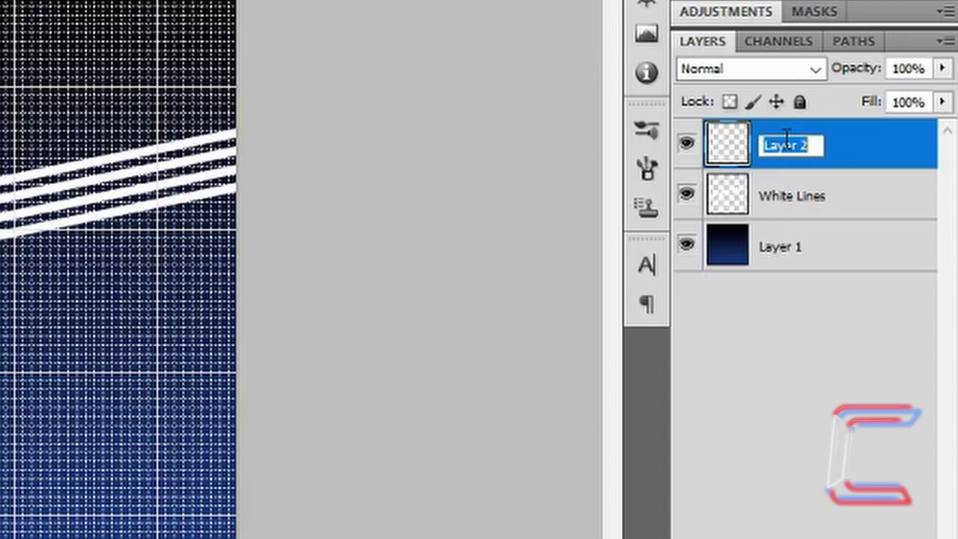
pyautogui.write('Purple Circle')
pyautogui.press('Return')
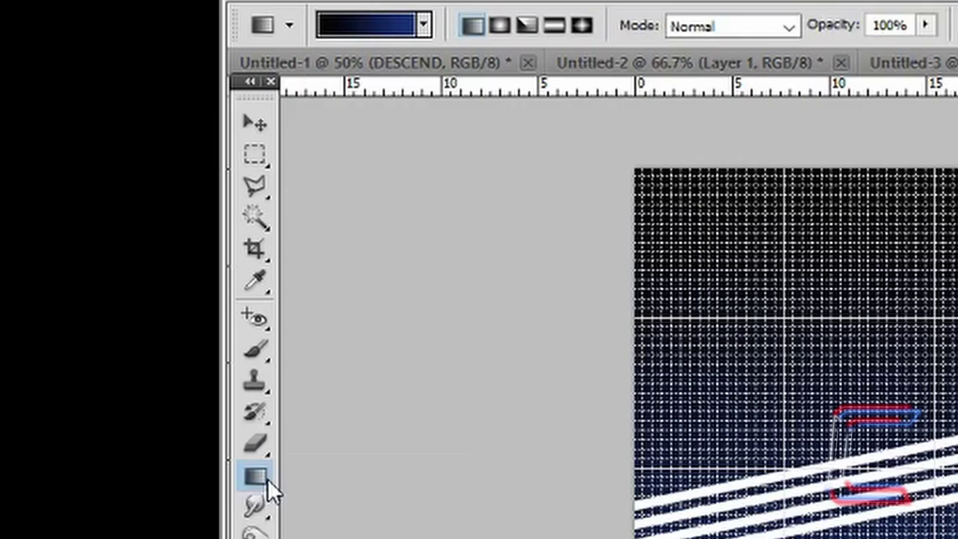
# - Define a gradient with purple 753e8e at 50%, pink ca51a7 at 70% and white at 100%
pyautogui.click(262, 478)
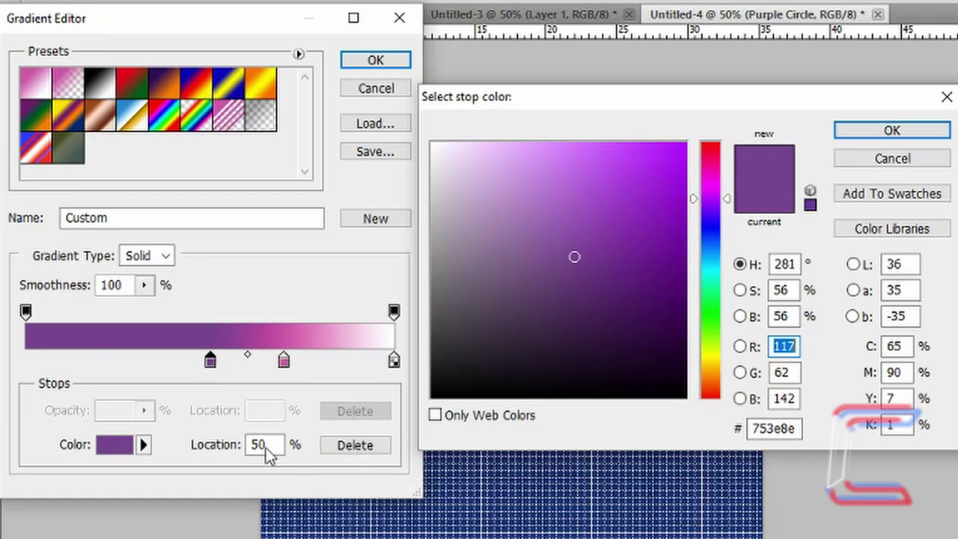
pyautogui.click(285, 363)
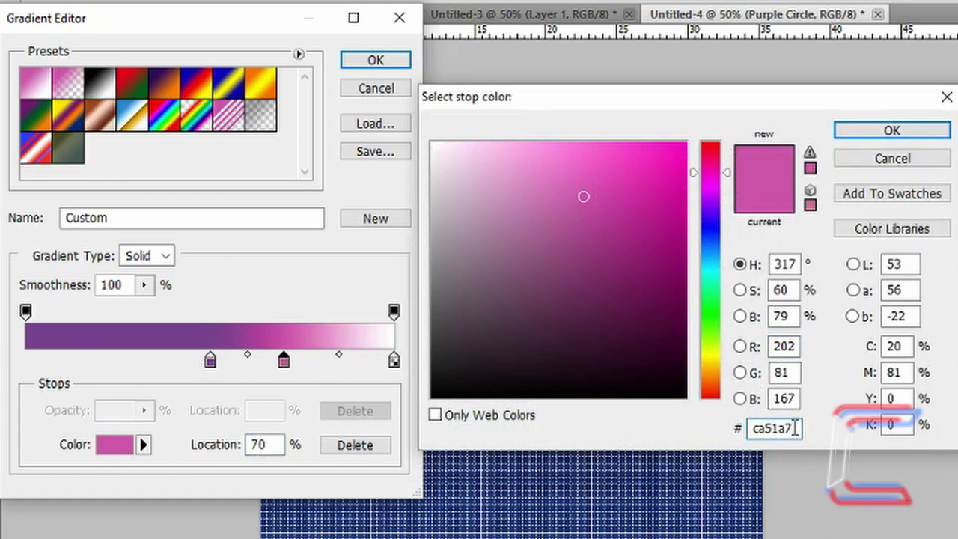
pyautogui.click(868, 145)
pyautogui.click(394, 361)
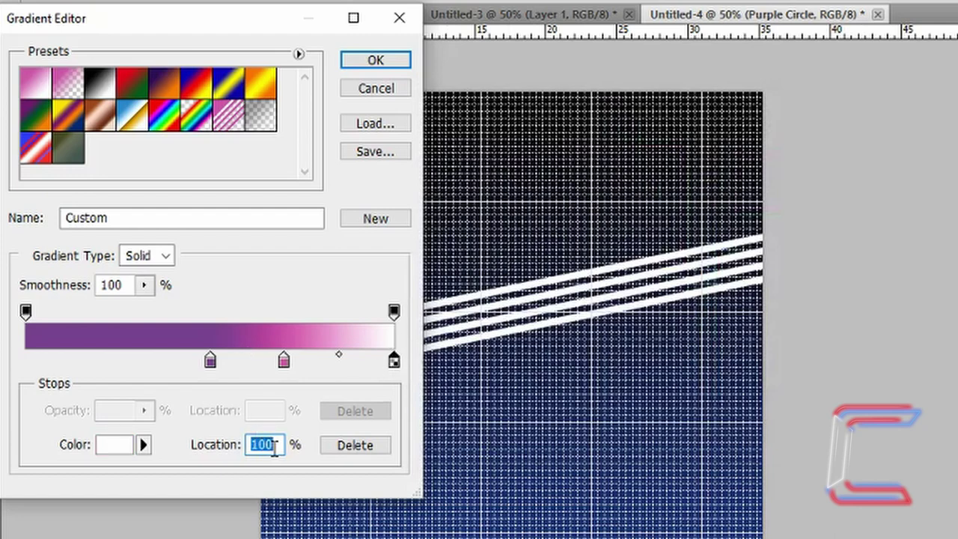
pyautogui.click(384, 64)
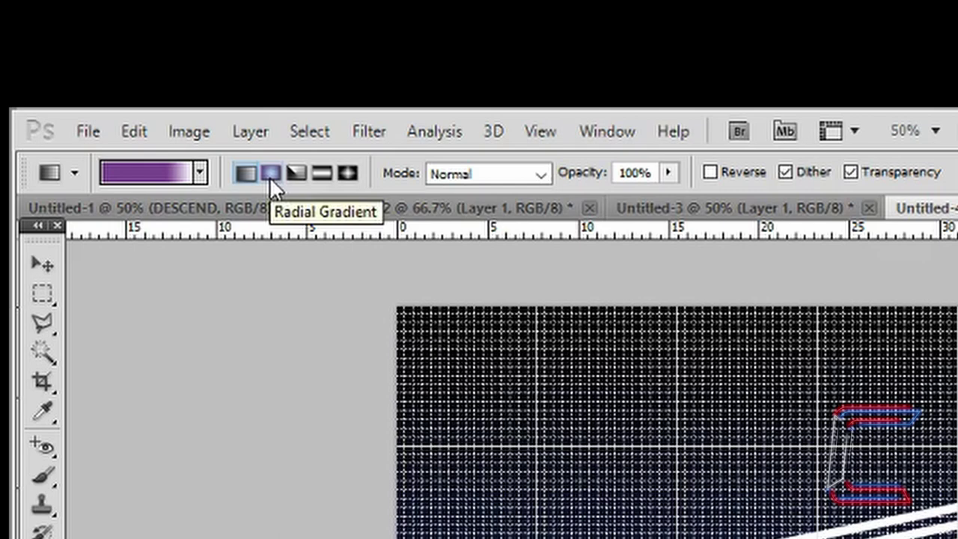
# - Draw a radial gradient from the canvas centre to its right edge on Purple Circle and set the layer's blending mode to Darken
pyautogui.click(269, 177)
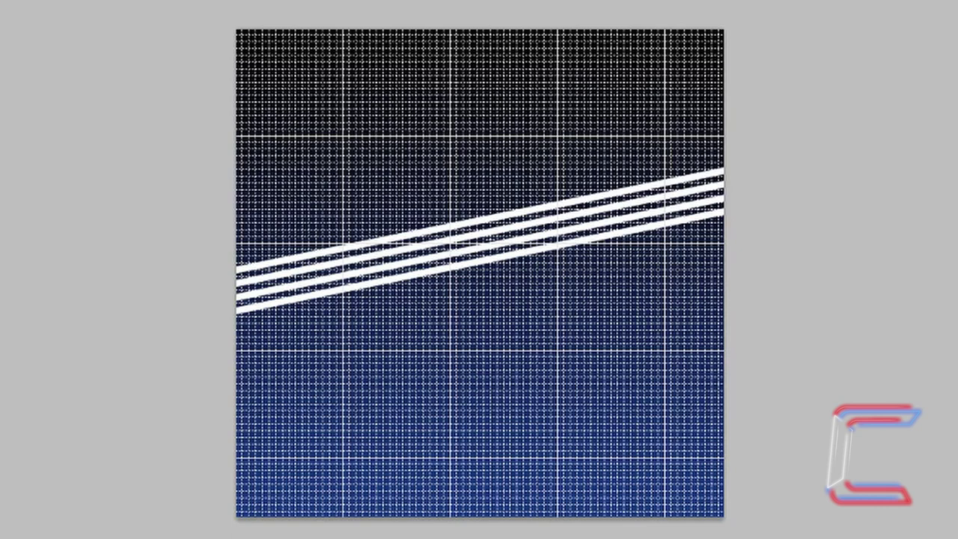
pyautogui.moveTo(490, 240); pyautogui.dragTo(726, 253)
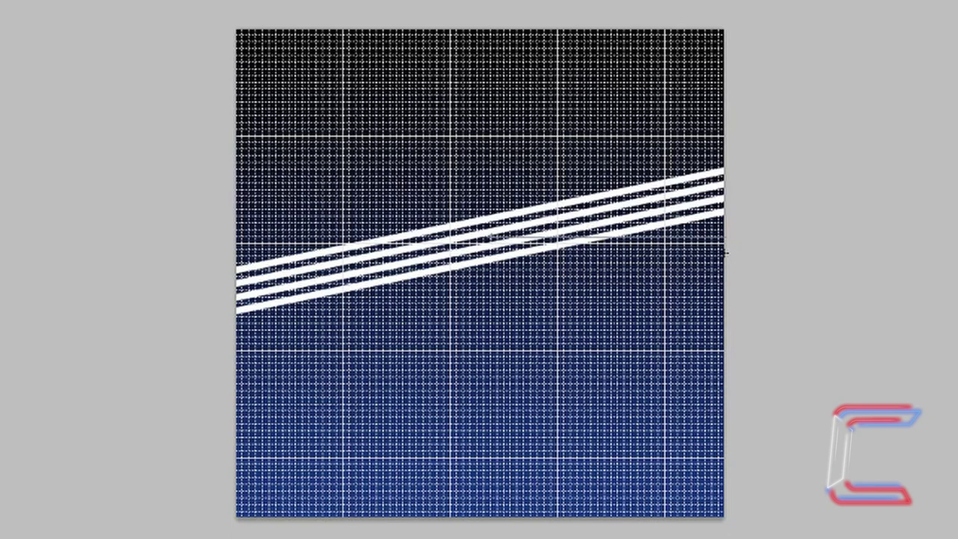
pyautogui.moveTo(726, 253); pyautogui.dragTo(724, 253)
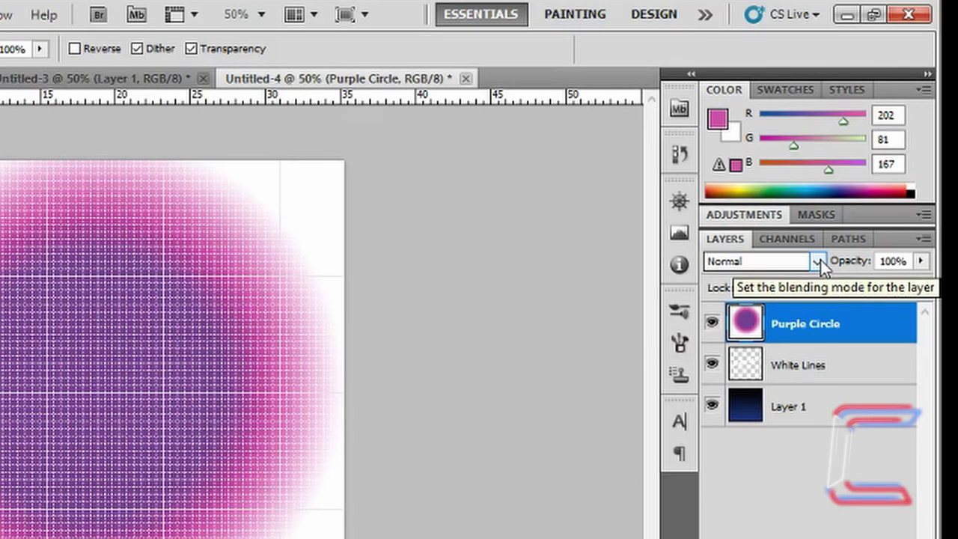
pyautogui.click(821, 260)
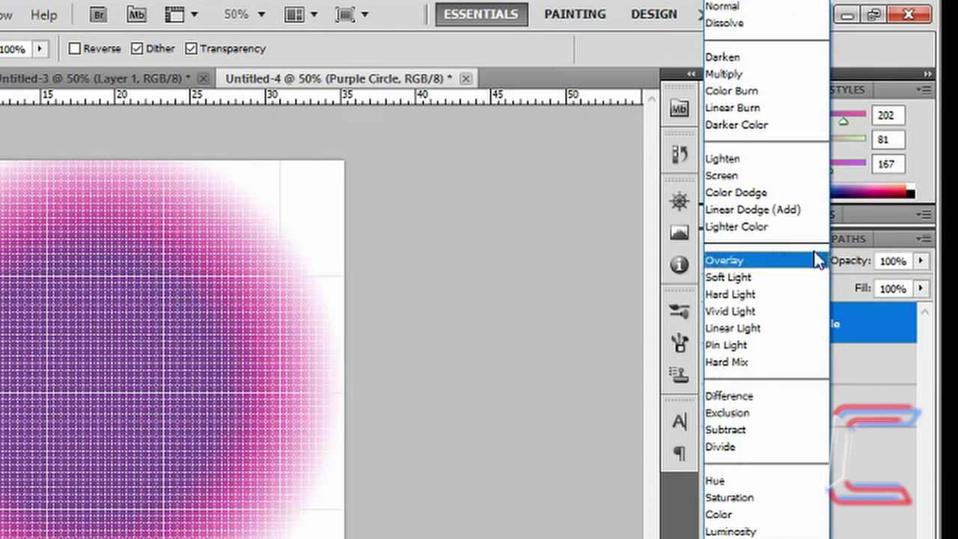
pyautogui.click(762, 58)
# - Display the Info panel and draw a white rectangle shape about 19.05 wide and 21.10 high around the middle of the canvas
pyautogui.click(120, 134)
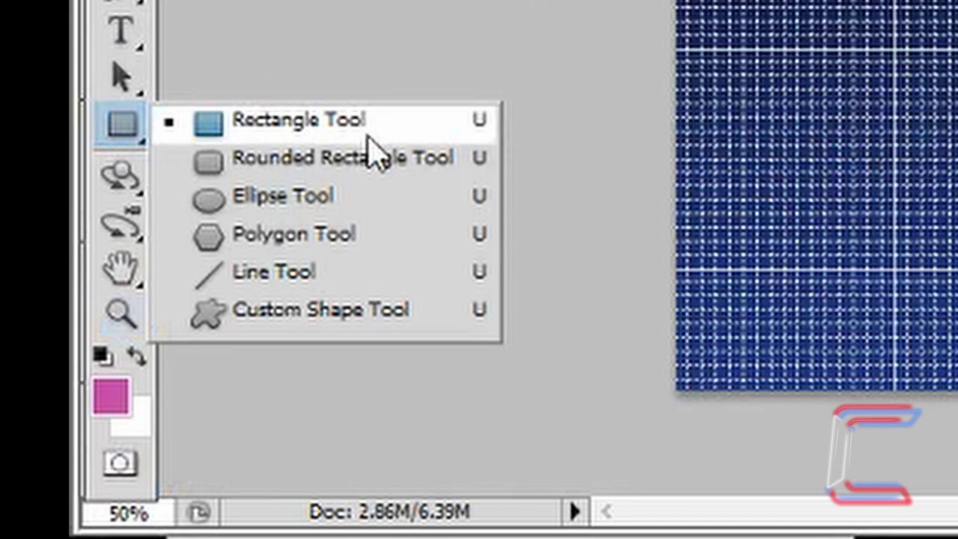
pyautogui.click(369, 138)
pyautogui.click(104, 356)
pyautogui.click(136, 358)
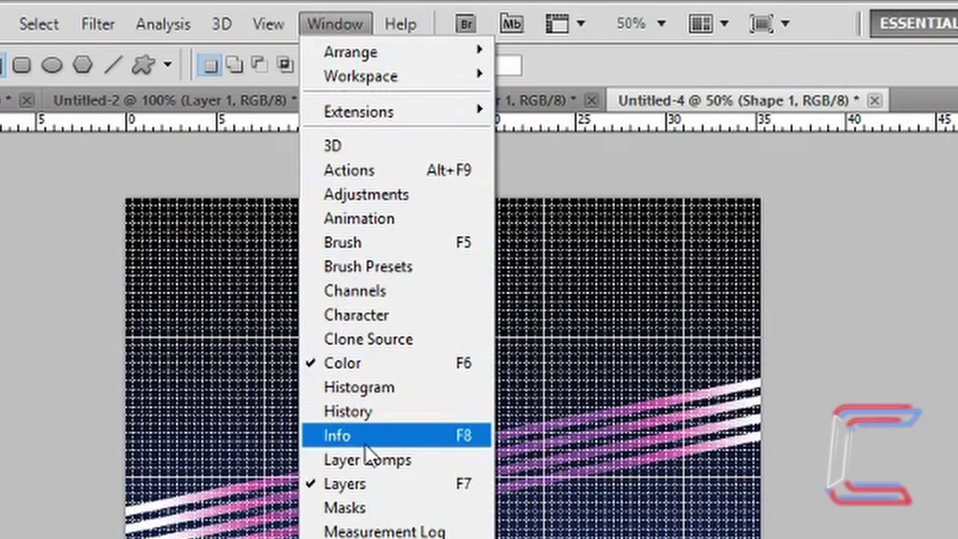
pyautogui.click(366, 443)
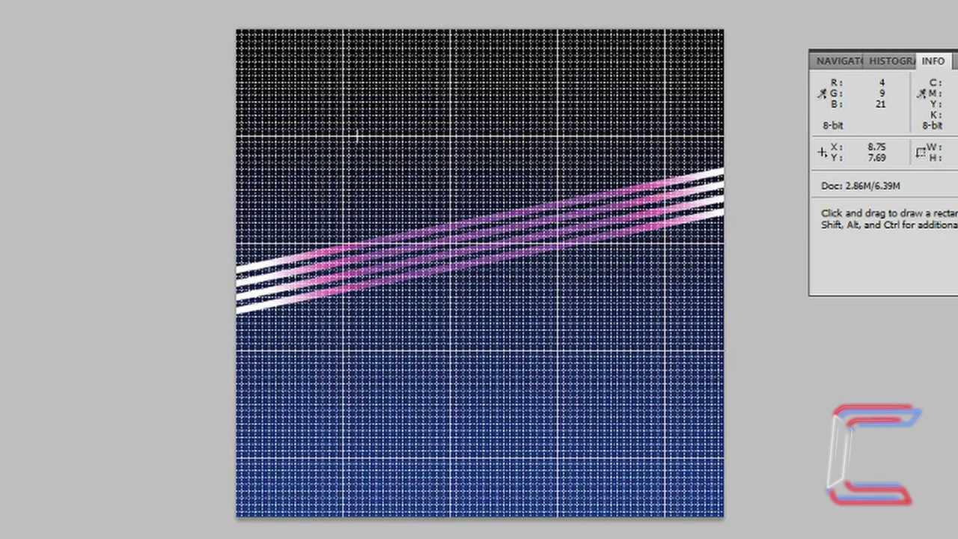
pyautogui.moveTo(358, 136); pyautogui.dragTo(620, 425)
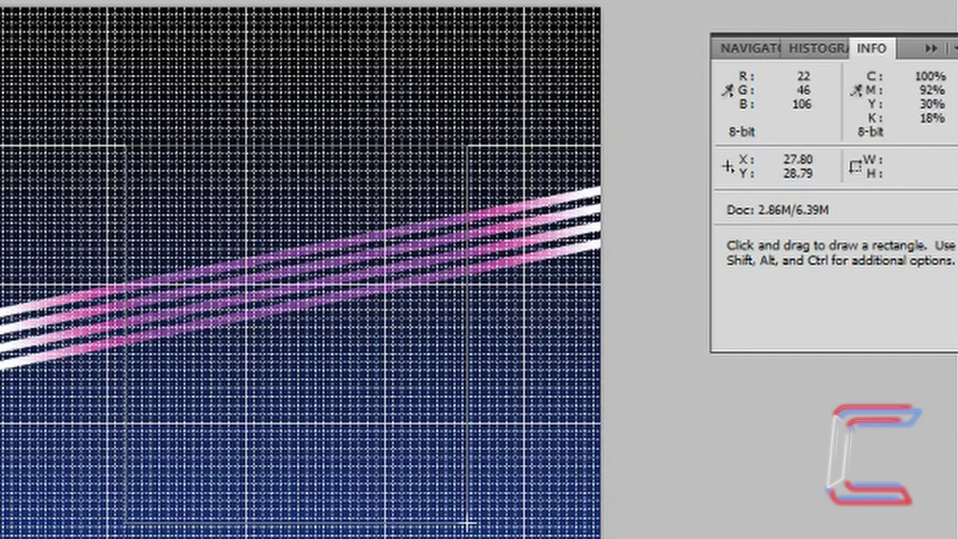
pyautogui.moveTo(465, 522); pyautogui.dragTo(466, 521)
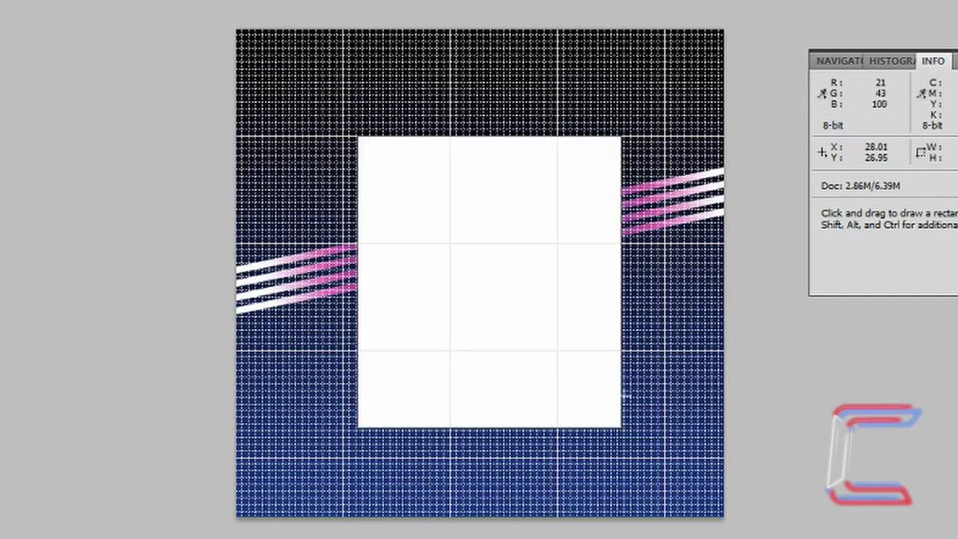
# - Free-transform the white rectangle and rotate it to -11.5 degrees
pyautogui.press('v')
pyautogui.hotkey('ctrl', 't')
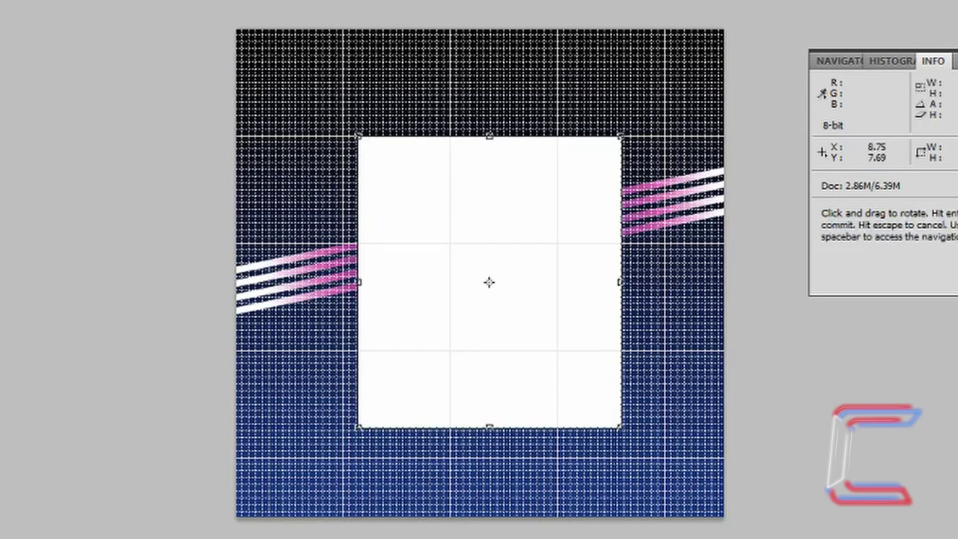
pyautogui.moveTo(676, 77); pyautogui.dragTo(631, 44)
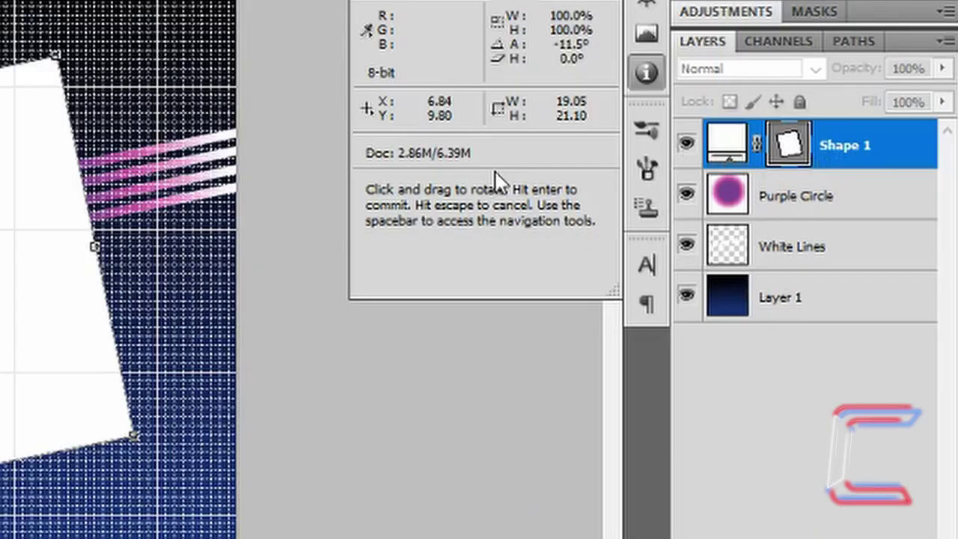
pyautogui.press('Return')
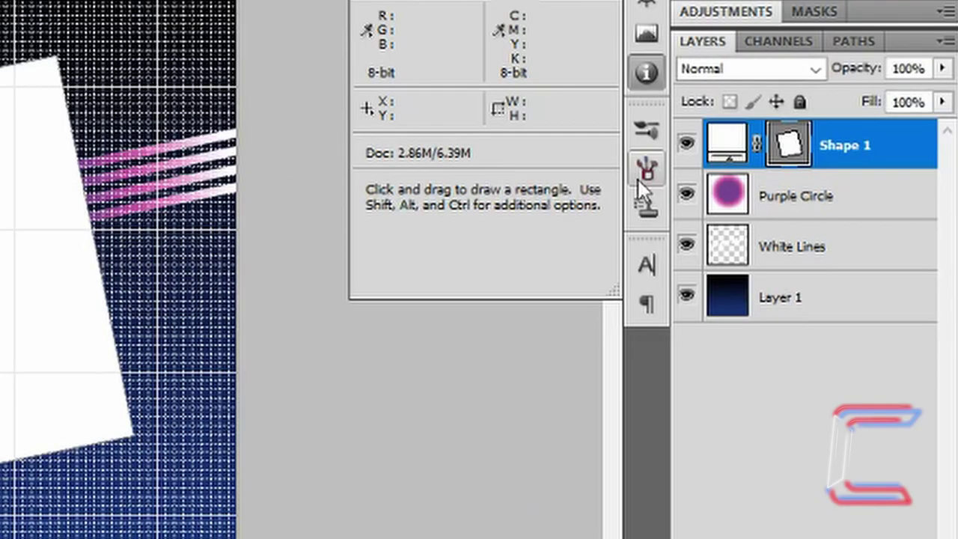
# - Rasterize the Shape 1 layer and rename it "Background Rectangle"
pyautogui.rightClick(850, 153)
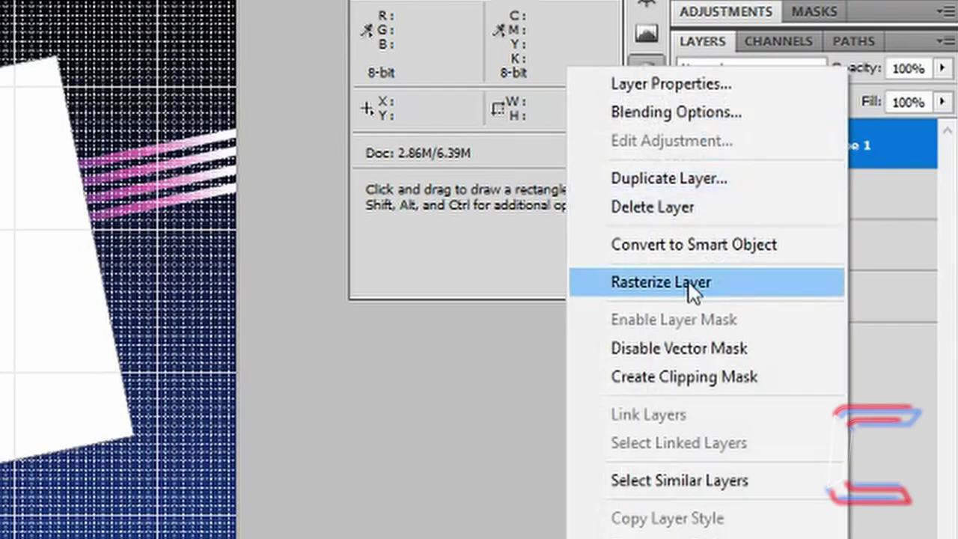
pyautogui.click(689, 283)
pyautogui.doubleClick(790, 146)
pyautogui.write('Backgr')
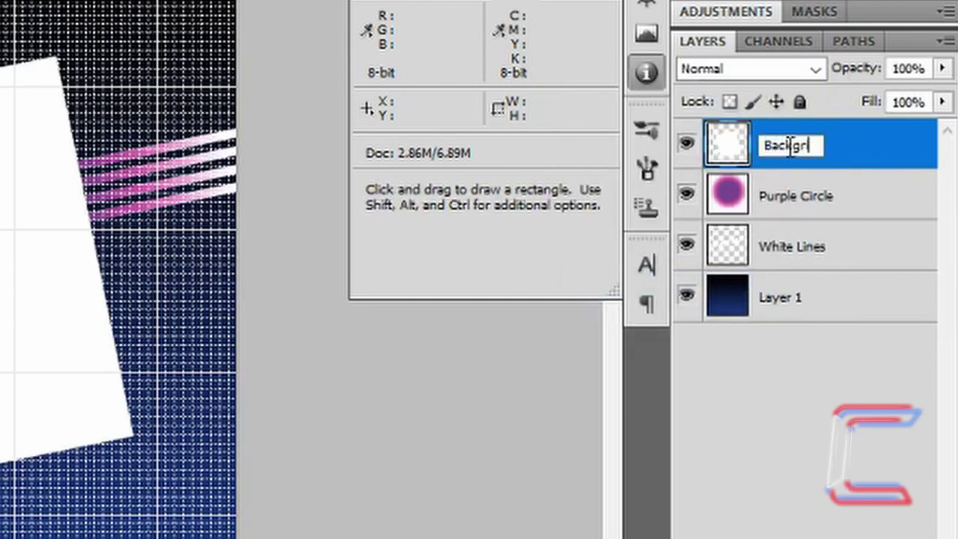
pyautogui.write('ound Rectangle')
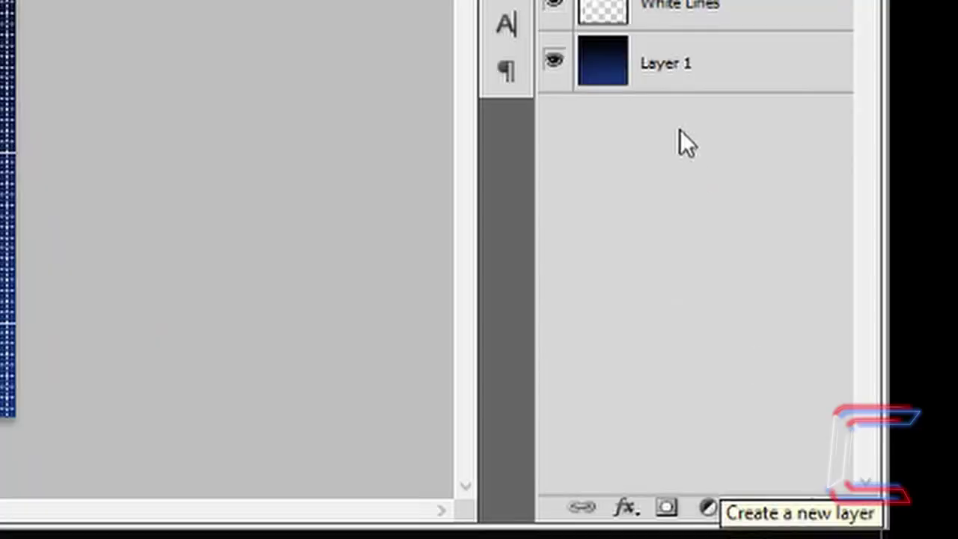
# - Create a new layer above Background Rectangle and define a linear gradient from blue 3656a9 at 0% to black
pyautogui.click(793, 509)
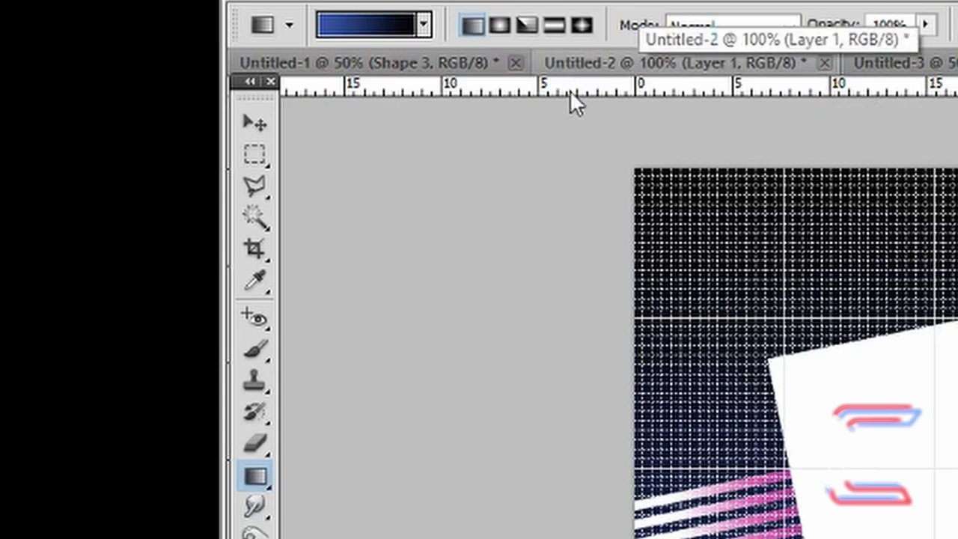
pyautogui.moveTo(253, 476)
pyautogui.mouseDown()
pyautogui.moveTo(370, 499)
pyautogui.moveTo(371, 478)
pyautogui.mouseUp()
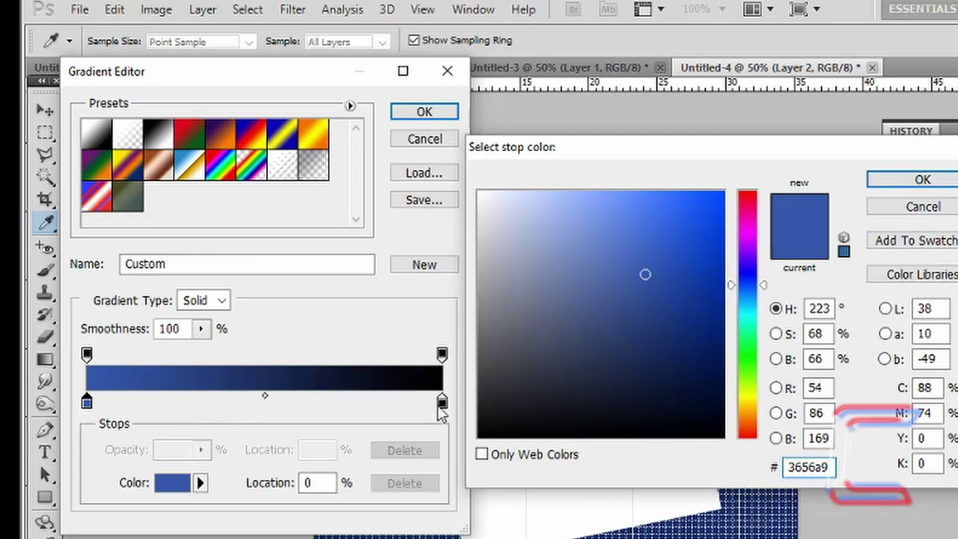
pyautogui.click(924, 188)
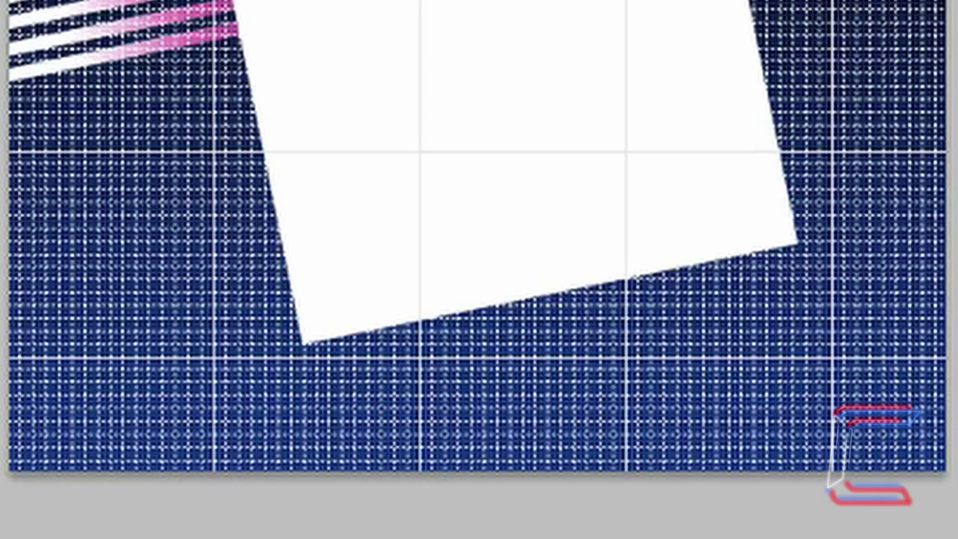
# - Draw the blue-to-black gradient from the canvas's upper edge to its lower edge, parallel to the rectangle's slanted sides
pyautogui.moveTo(183, 224); pyautogui.dragTo(218, 224)
pyautogui.moveTo(216, 475); pyautogui.dragTo(422, 481)
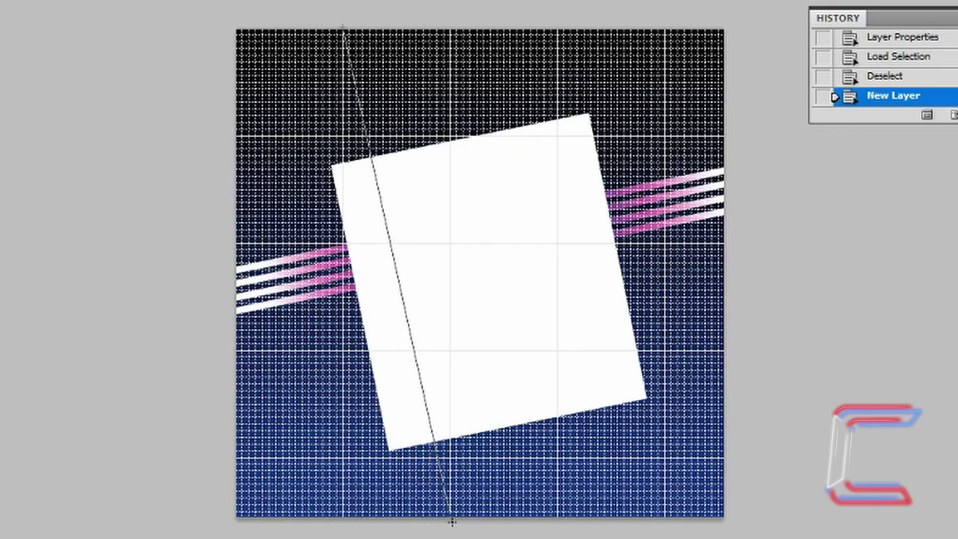
pyautogui.moveTo(452, 522); pyautogui.dragTo(450, 522)
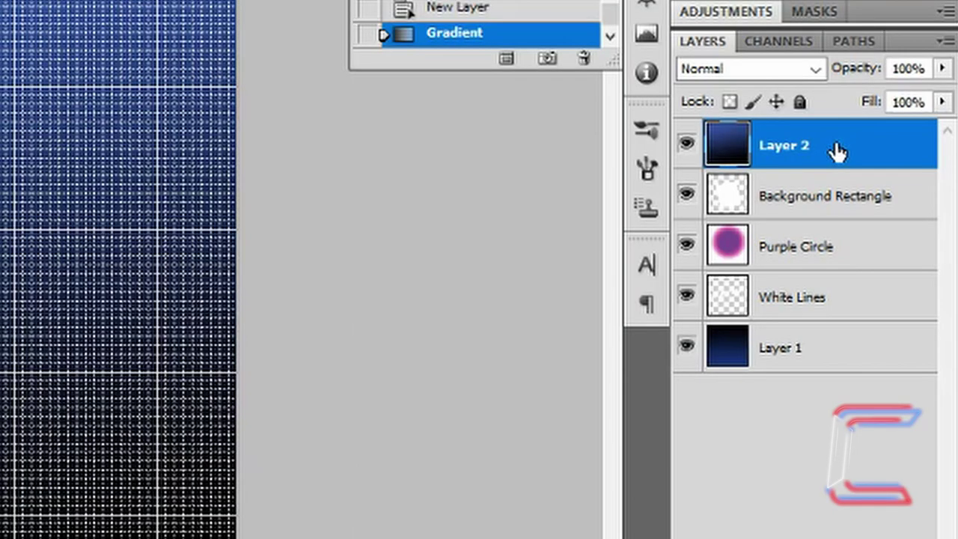
# - Clip the gradient layer to Background Rectangle and move the rectangle slightly up and to the right on the canvas
pyautogui.rightClick(835, 144)
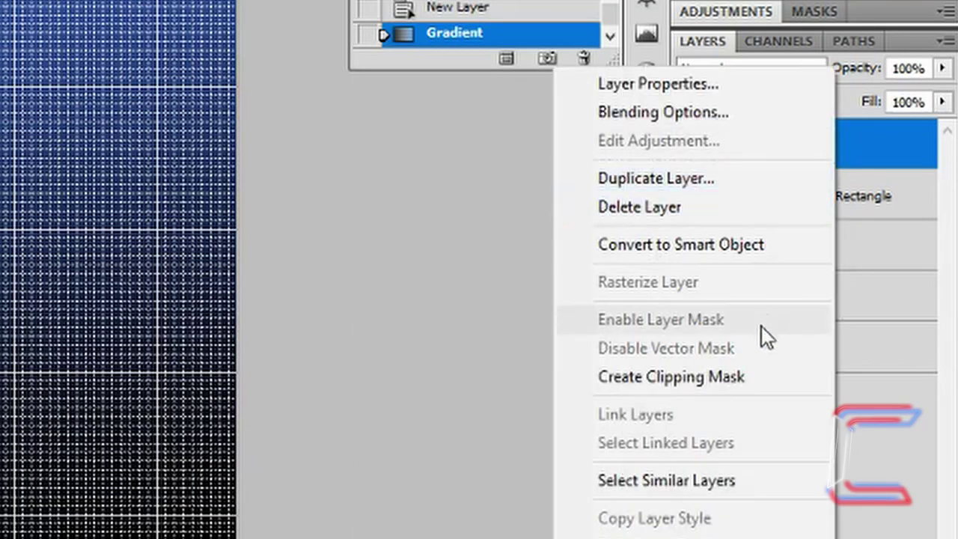
pyautogui.click(717, 378)
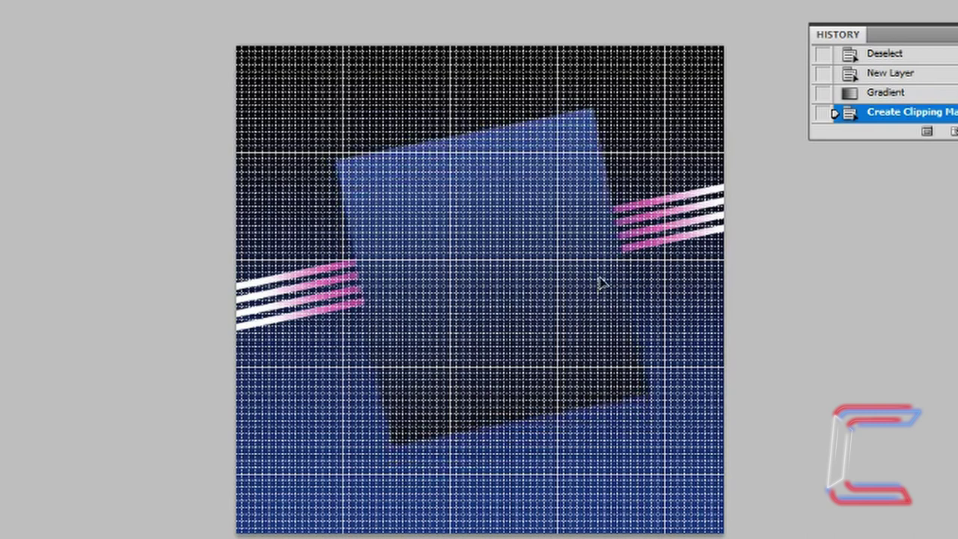
pyautogui.moveTo(599, 283); pyautogui.dragTo(599, 280)
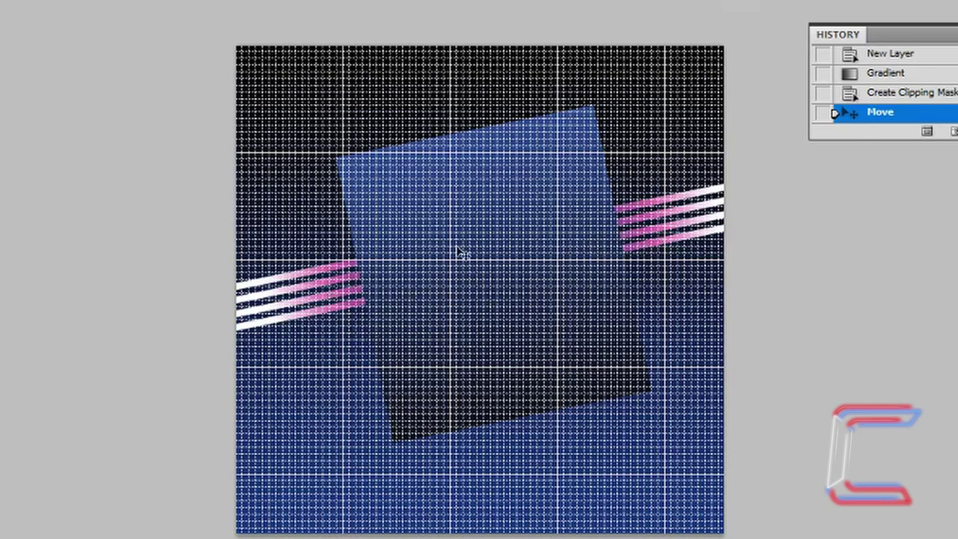
# - Draw a white circle with the Ellipse Tool over the upper middle of the slanted blue rectangle
pyautogui.click(315, 223)
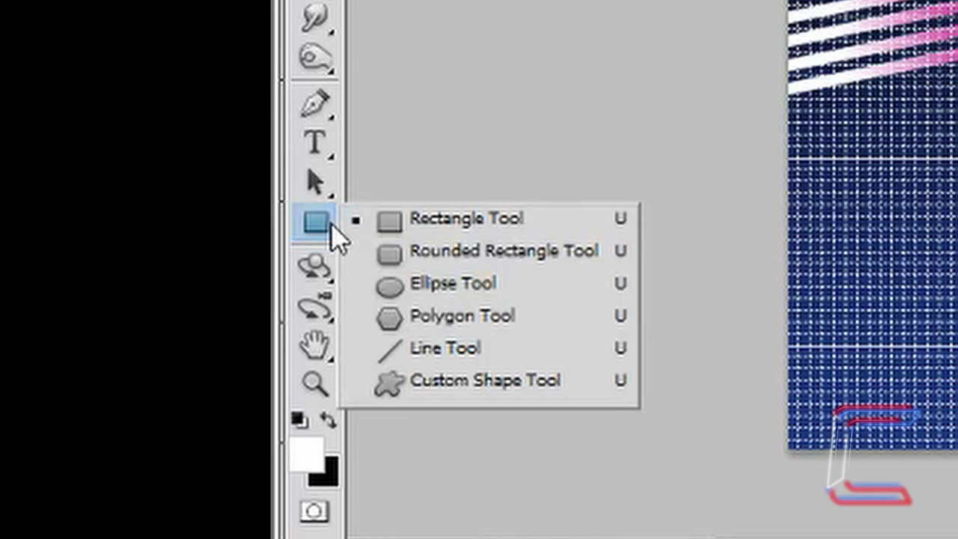
pyautogui.click(503, 290)
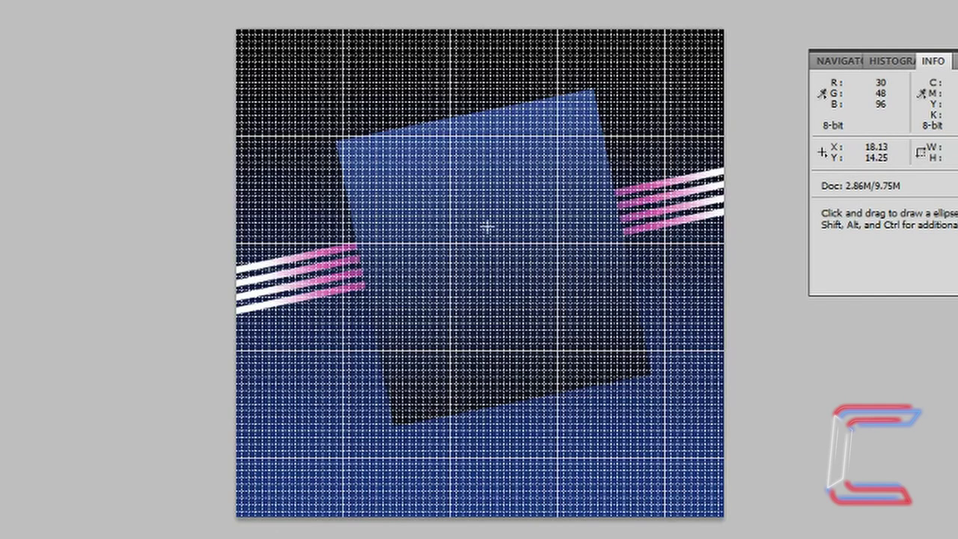
pyautogui.press('shift')
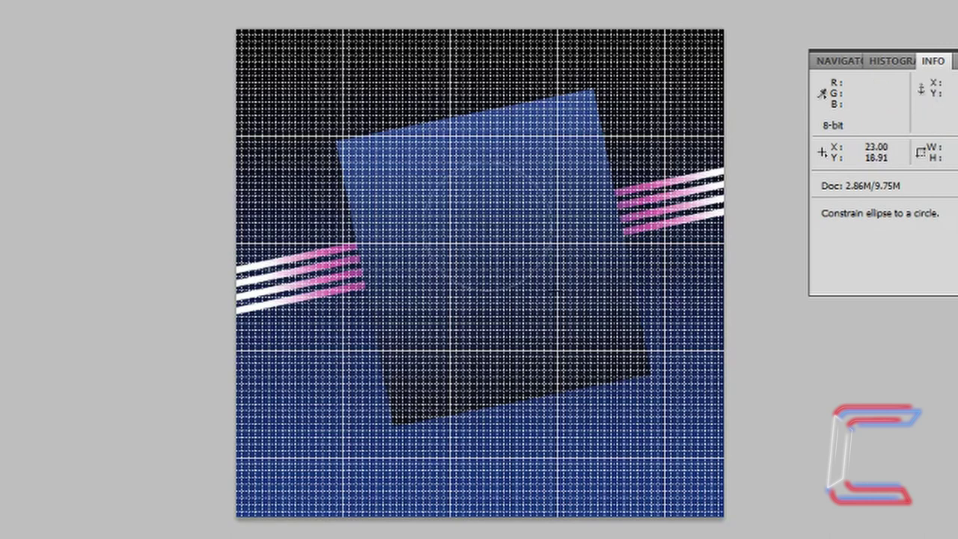
pyautogui.moveTo(555, 296); pyautogui.dragTo(556, 296)
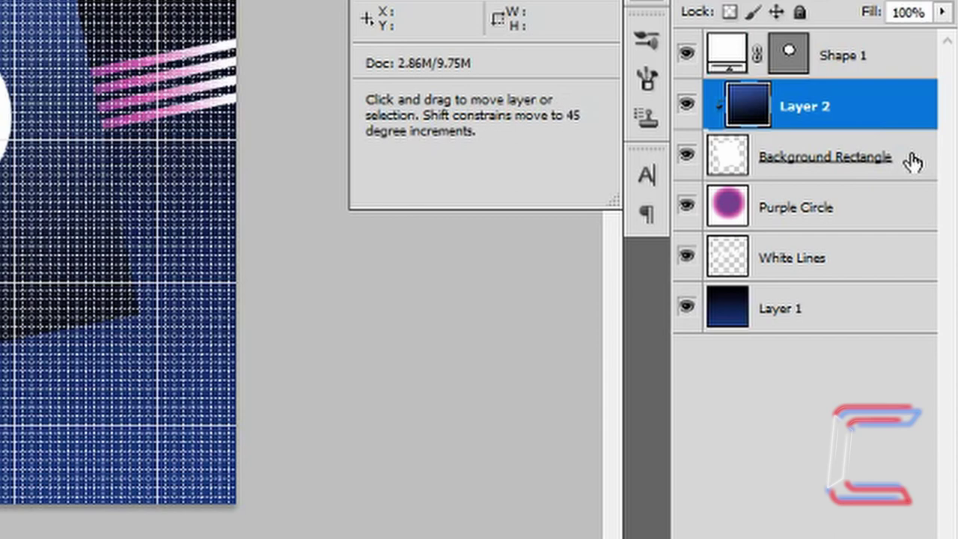
# - Merge Layer 2 with the Background Rectangle layer and rename the merged layer "Rectangle"
pyautogui.keyDown('shift'); pyautogui.click(914, 162); pyautogui.keyUp('shift')
pyautogui.press('u')
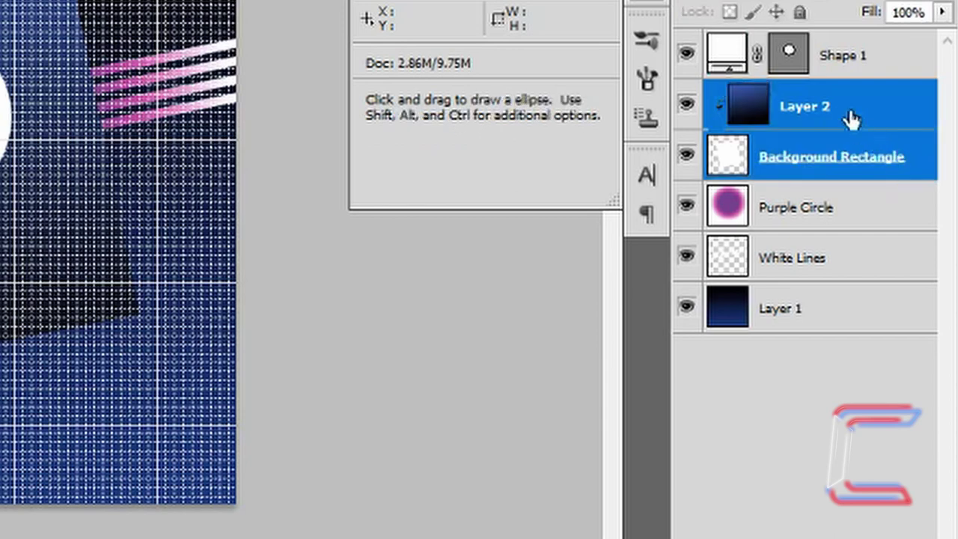
pyautogui.rightClick(737, 157)
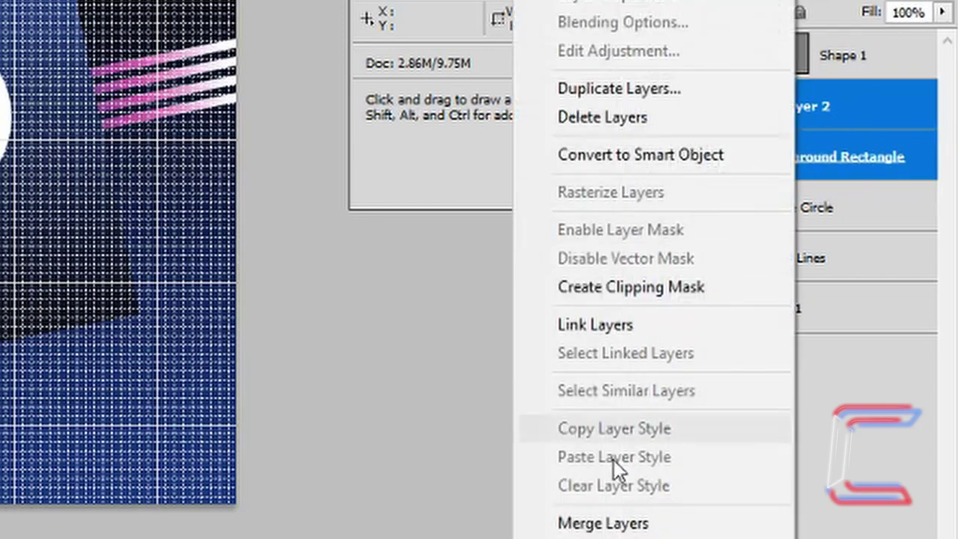
pyautogui.click(609, 524)
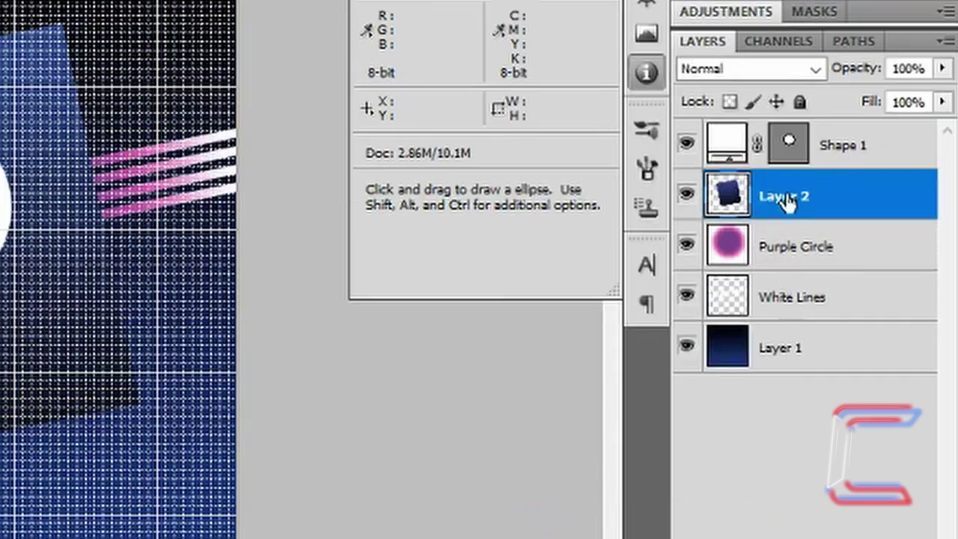
pyautogui.doubleClick(789, 107)
pyautogui.write('Recta')
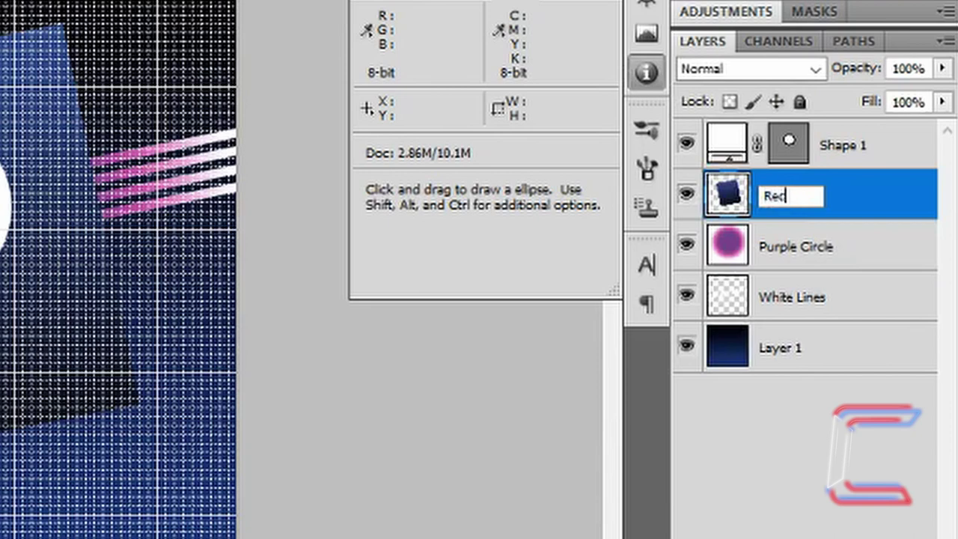
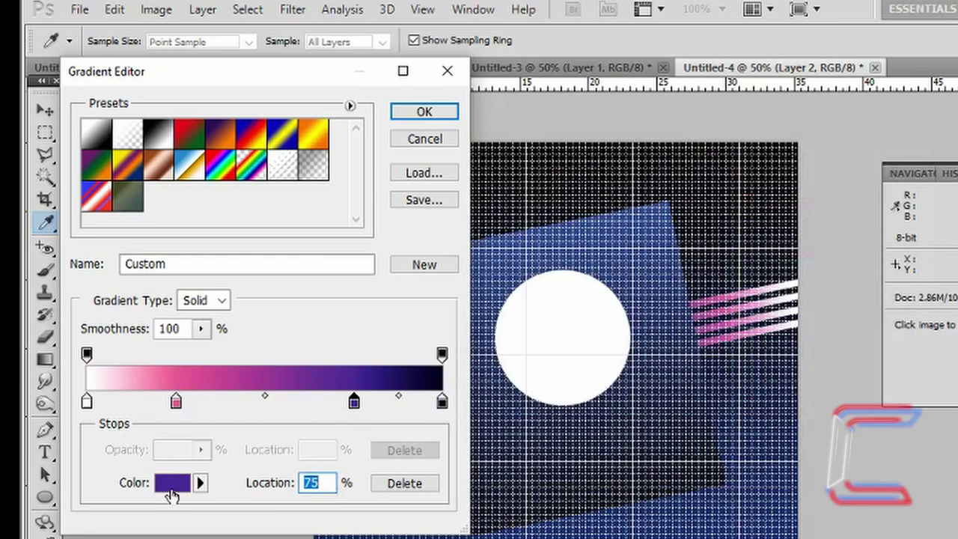
# - On a new layer above the circle, define a white-to-pink gradient continuing to purple 462394 at 75% and near-black at 100%
pyautogui.click(172, 483)
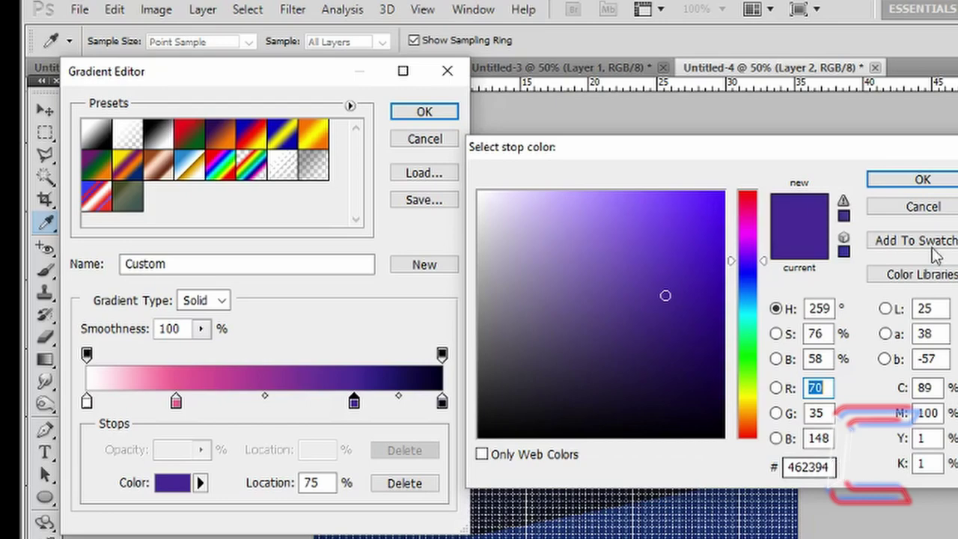
pyautogui.click(956, 182)
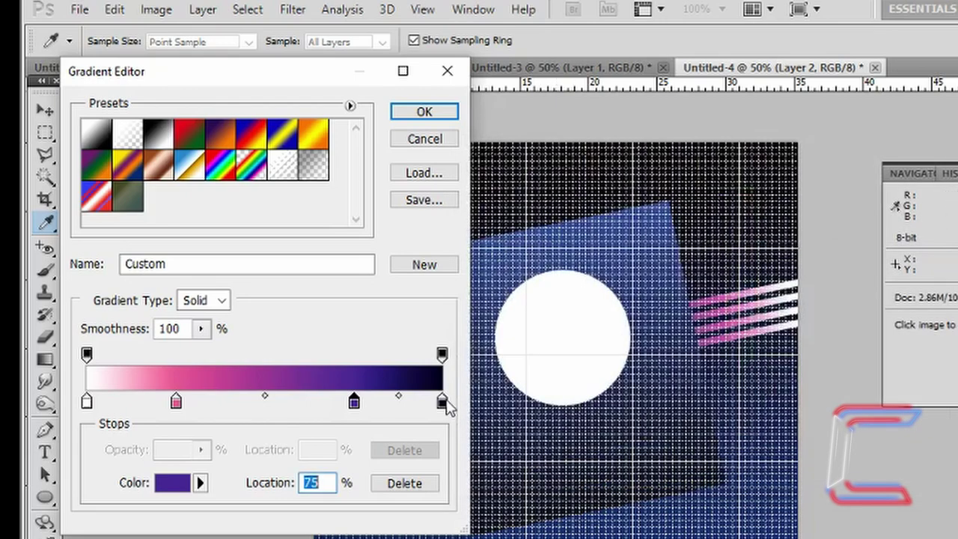
pyautogui.click(441, 403)
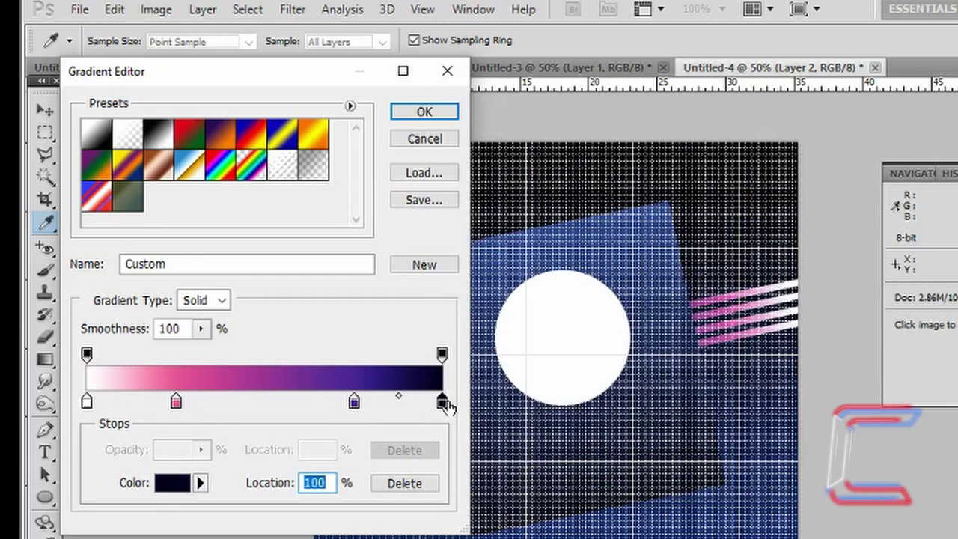
pyautogui.click(172, 483)
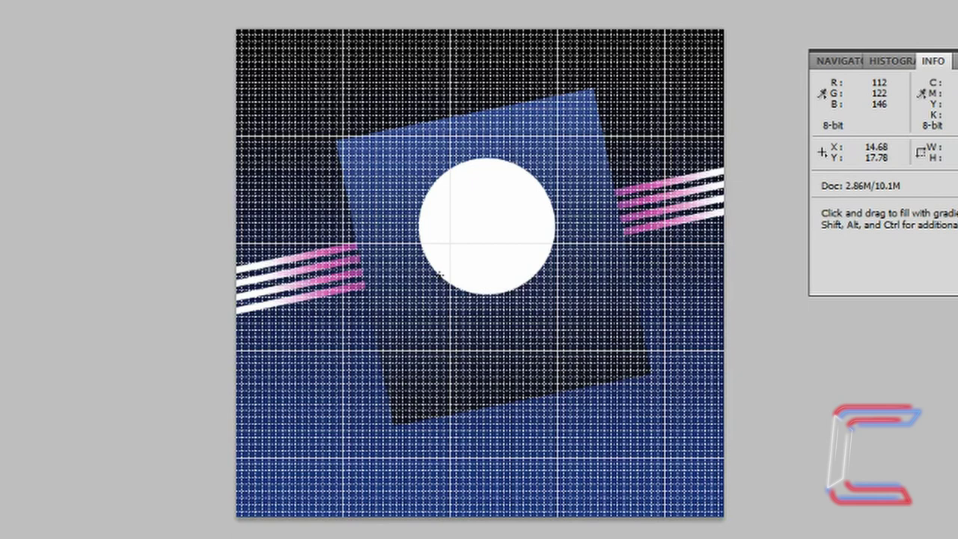
# - Draw the gradient diagonally from the circle's lower-left edge to its upper-right edge and clip the gradient layer to the circle
pyautogui.moveTo(442, 274); pyautogui.dragTo(531, 173)
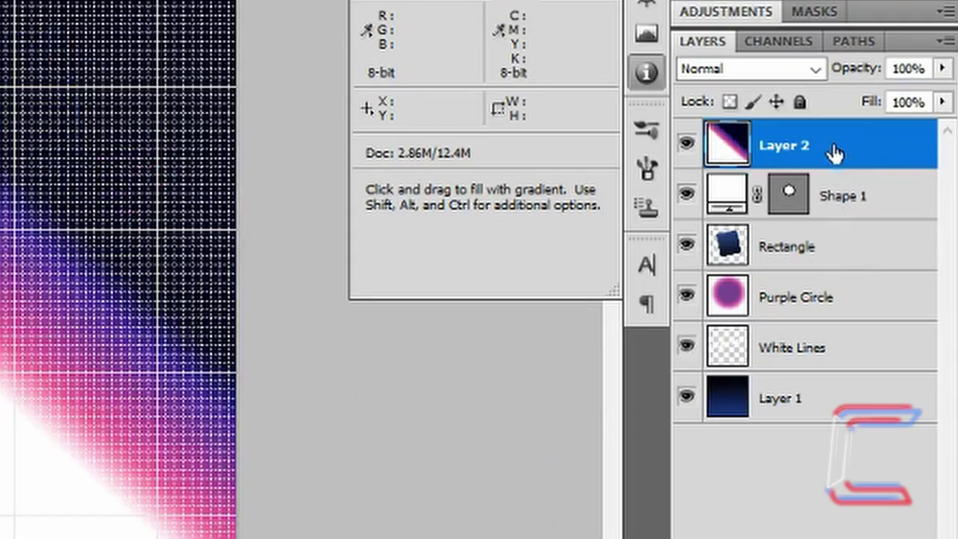
pyautogui.rightClick(832, 142)
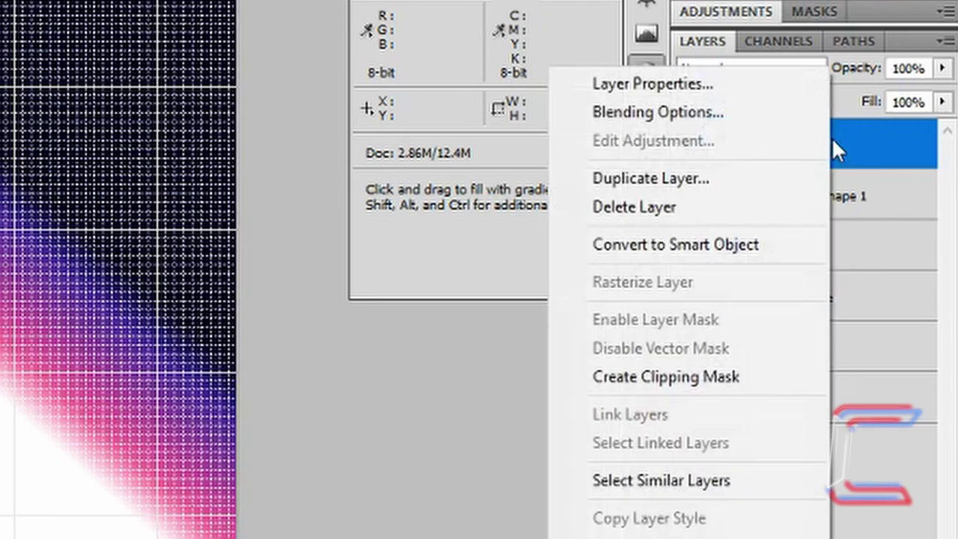
pyautogui.click(693, 376)
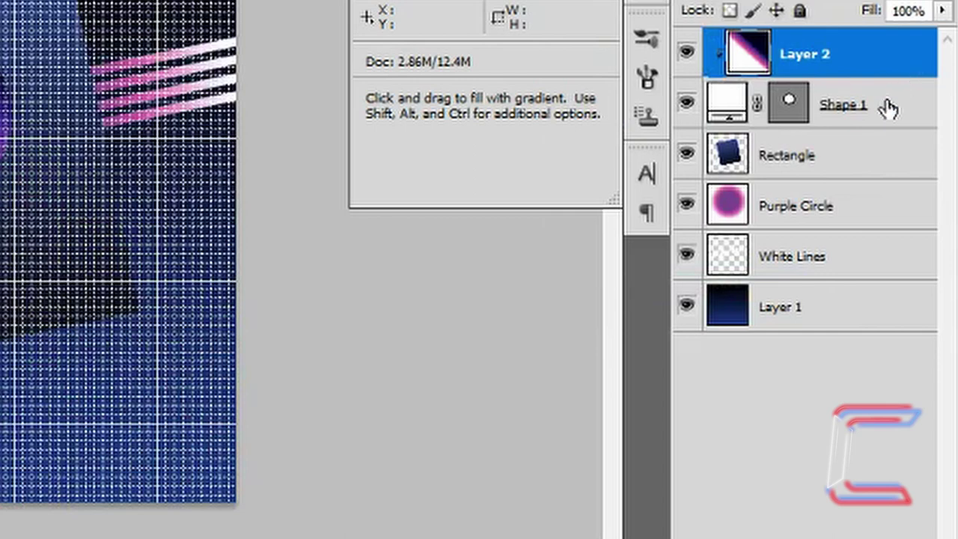
# - Merge Layer 2 with the Shape 1 layer and rename the merged layer "Circle"
pyautogui.keyDown('shift'); pyautogui.click(893, 105); pyautogui.keyUp('shift')
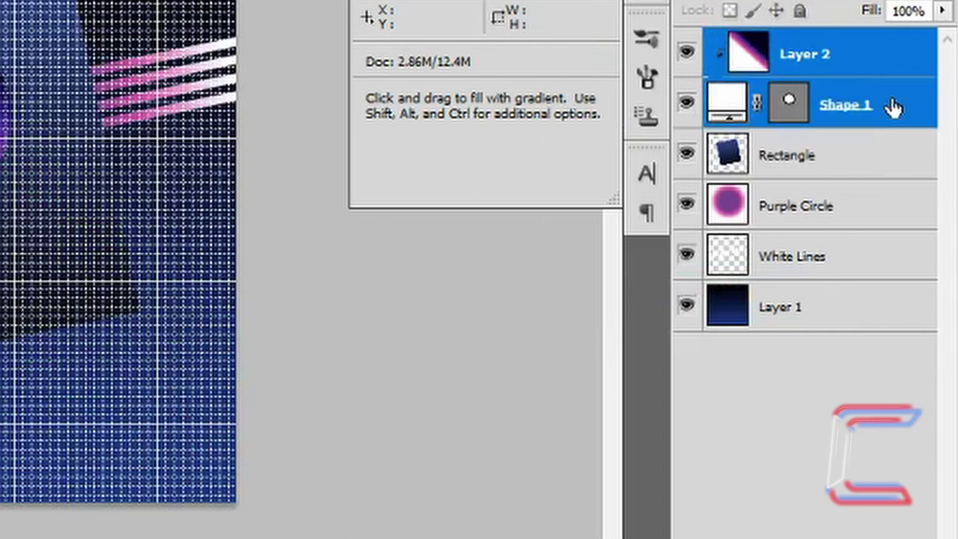
pyautogui.rightClick(846, 73)
pyautogui.click(679, 518)
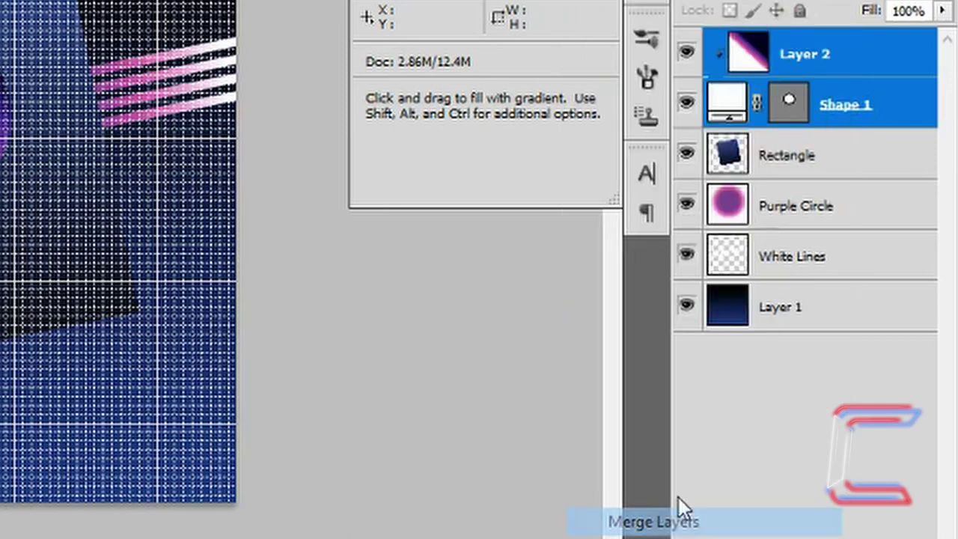
pyautogui.doubleClick(786, 56)
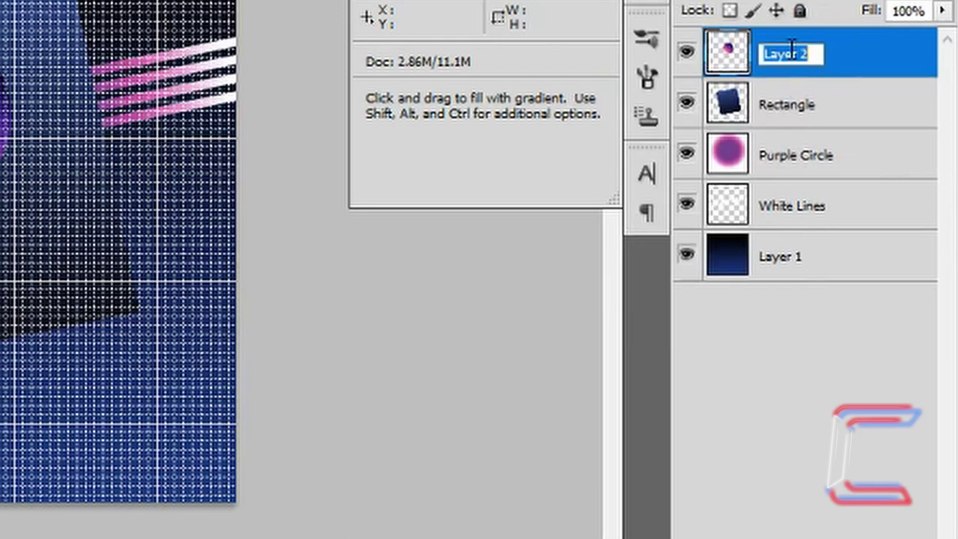
pyautogui.write('circle')
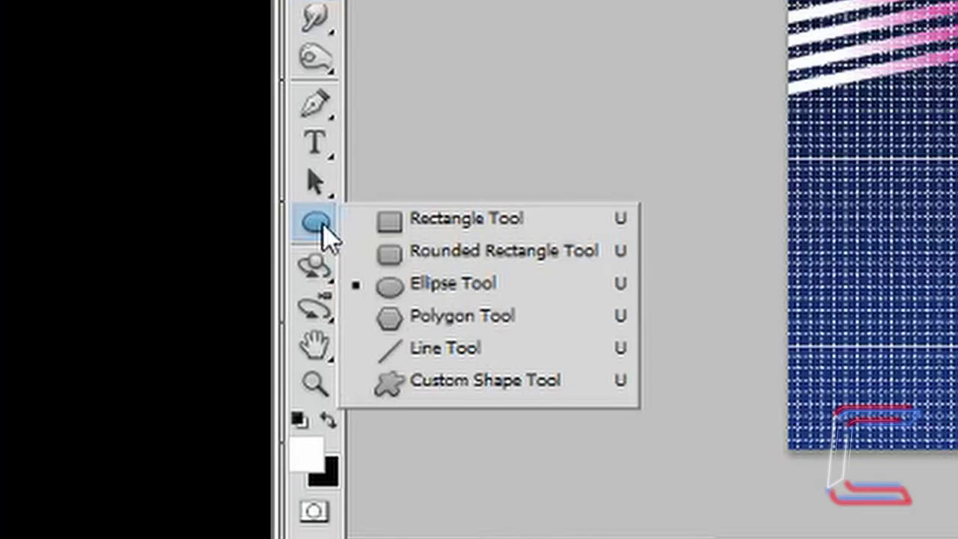
# - Draw a large white rectangle, rotate it into a diamond and move it slightly down and to the left over the canvas's middle
pyautogui.click(491, 228)
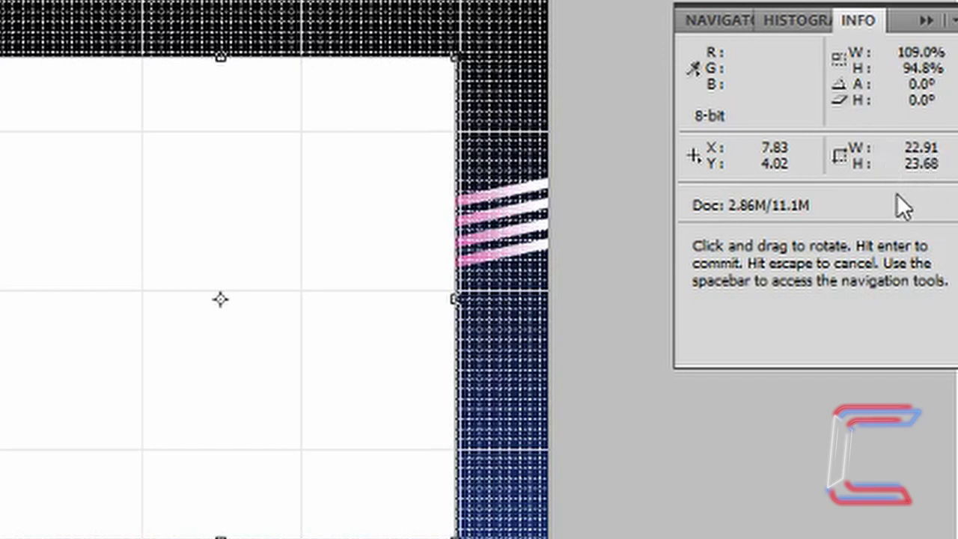
pyautogui.moveTo(704, 53); pyautogui.dragTo(676, 53)
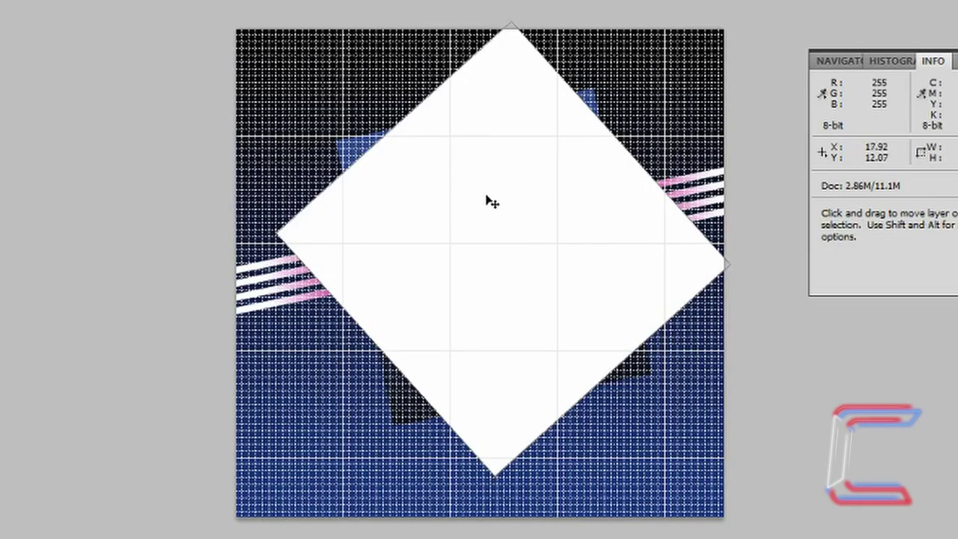
pyautogui.moveTo(500, 207); pyautogui.dragTo(482, 219)
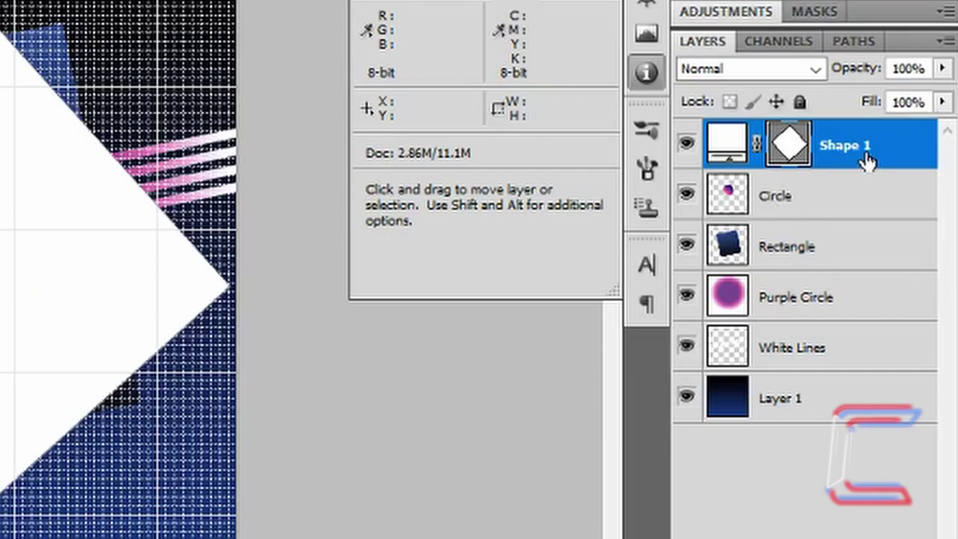
# - Rasterize the diamond's layer and delete its right half using a polygonal lasso selection between the upper and lower corners
pyautogui.rightClick(867, 157)
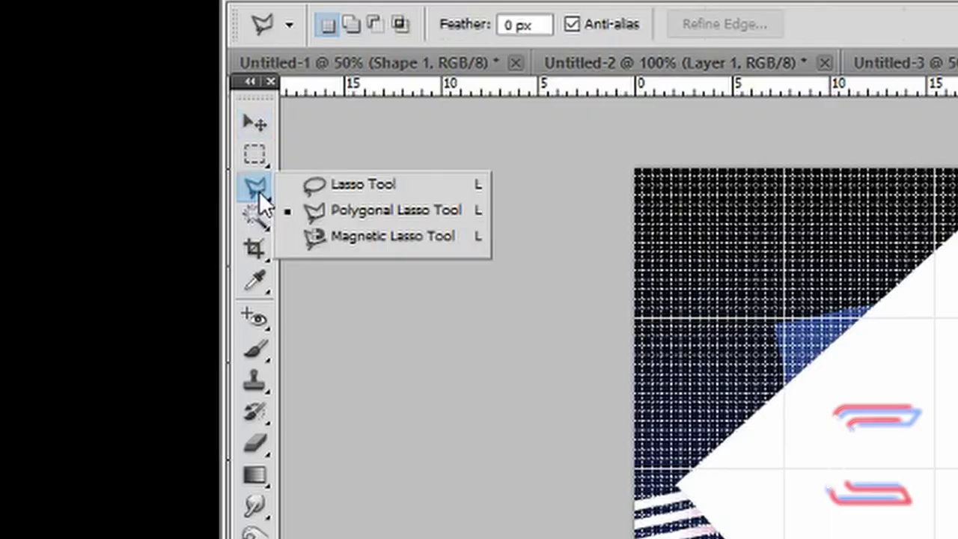
pyautogui.click(351, 212)
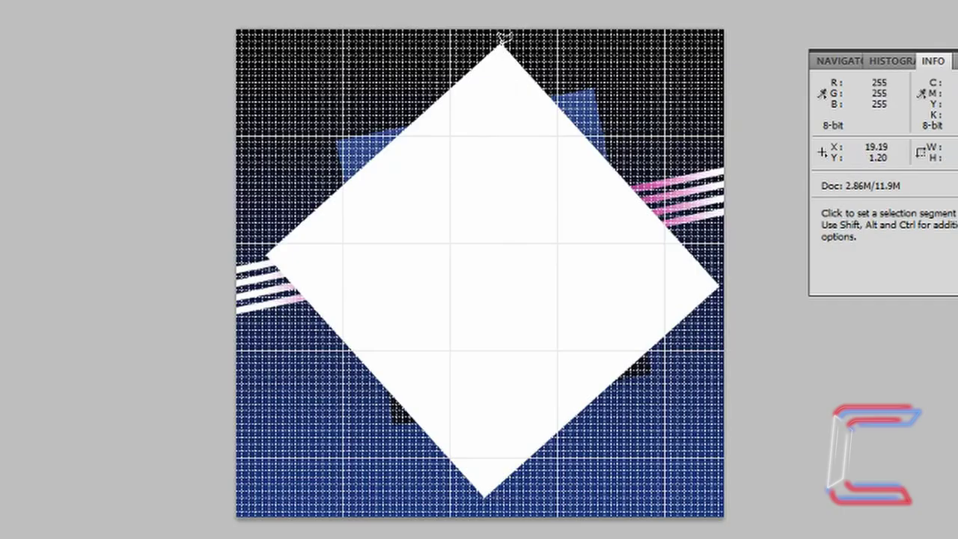
pyautogui.click(499, 43)
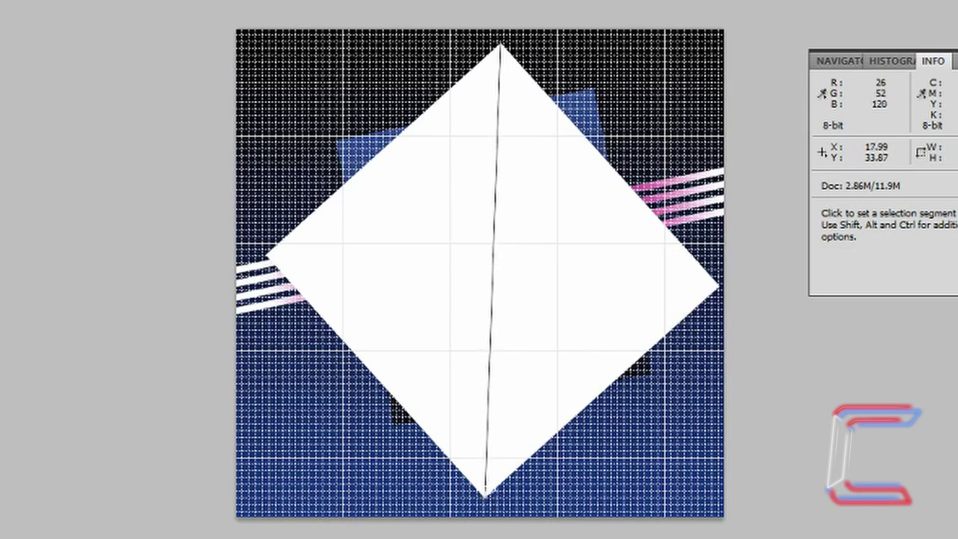
pyautogui.click(484, 495)
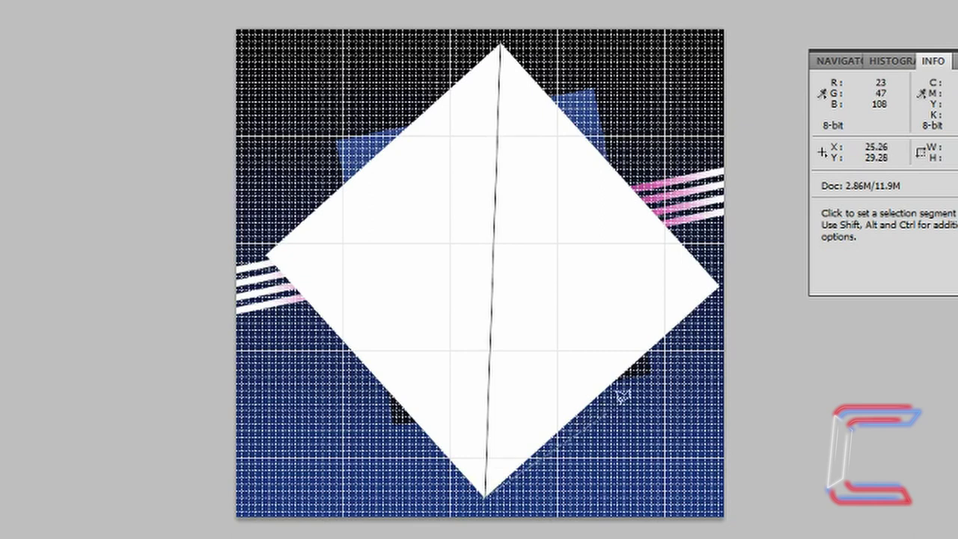
pyautogui.click(721, 283)
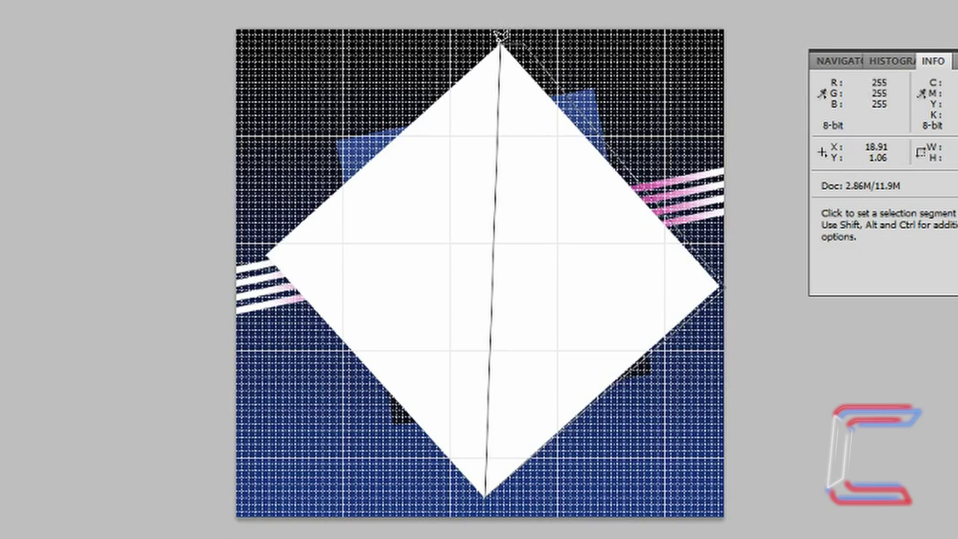
pyautogui.click(501, 36)
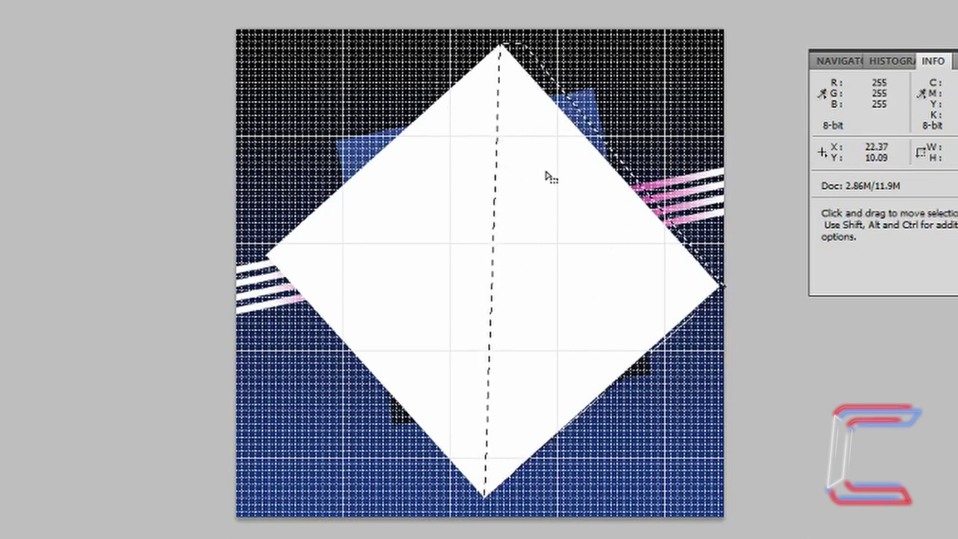
pyautogui.press('Delete')
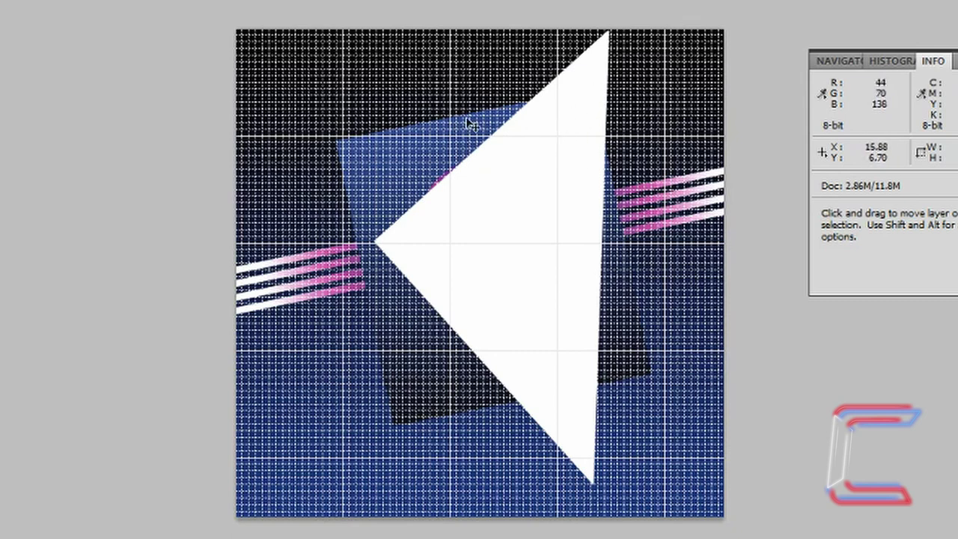
# - Hide the grid and rename the Shape 1 layer "Triangle"
pyautogui.click(264, 17)
pyautogui.moveTo(279, 305)
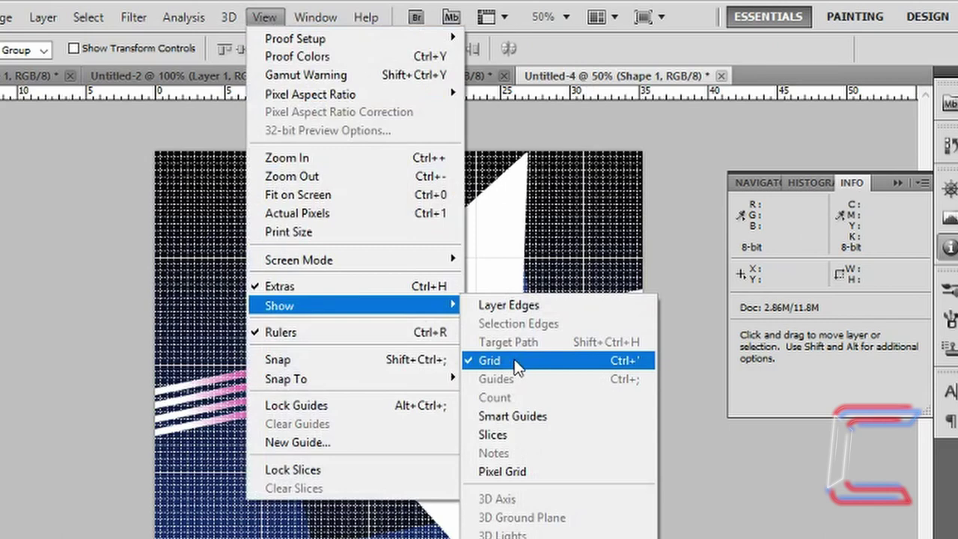
pyautogui.click(516, 362)
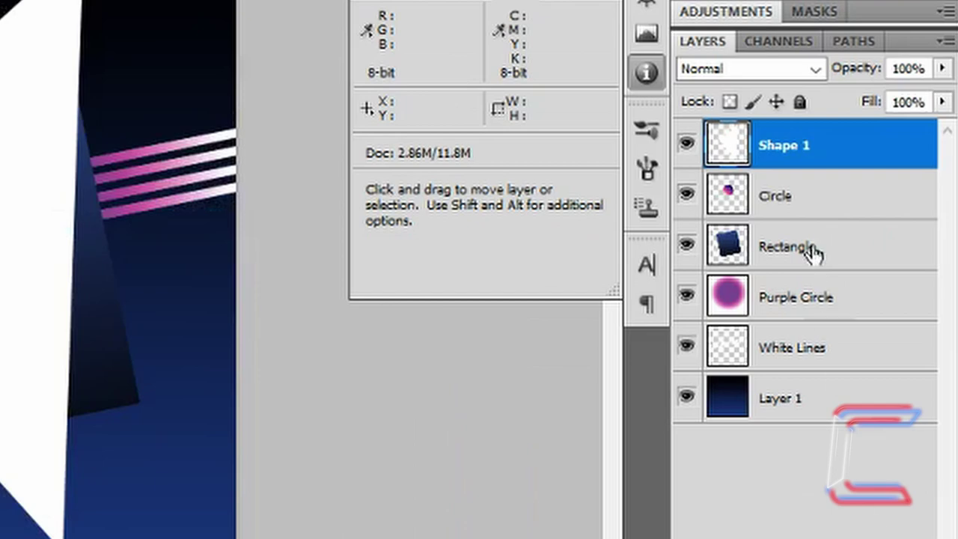
pyautogui.doubleClick(778, 147)
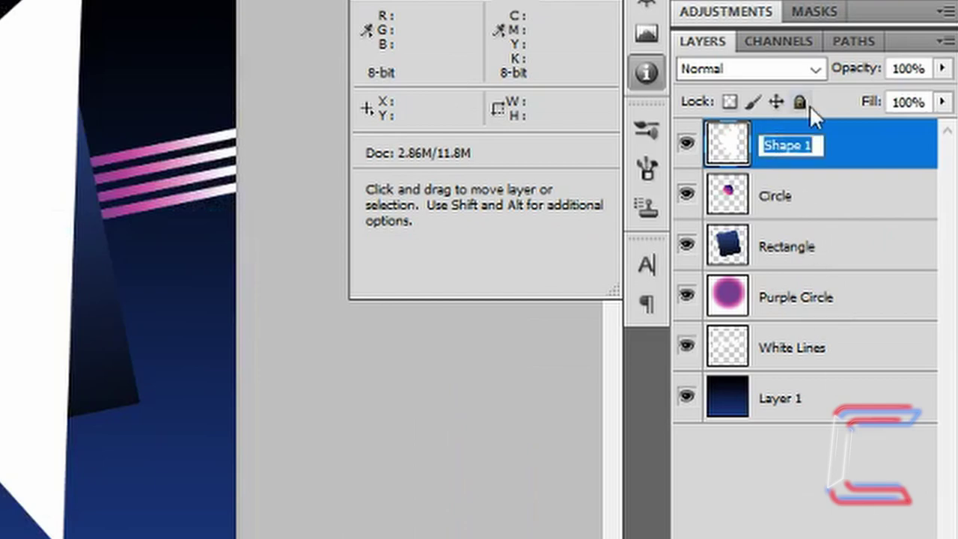
pyautogui.write('Triang')
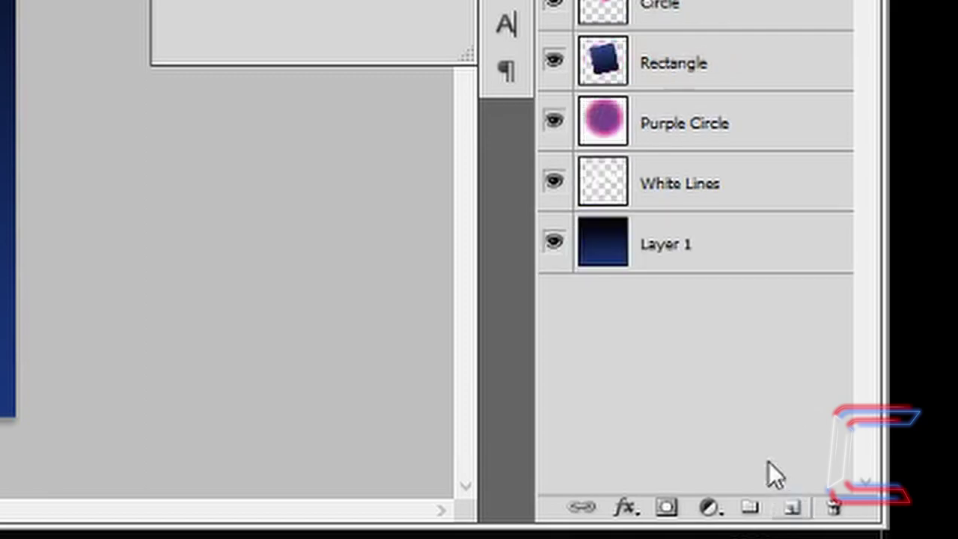
# - On a new layer, set up a gradient with stops 000000 at 0%, 2b1f7b at 33%, e756aa at 75% and white at 100%
pyautogui.write('g')
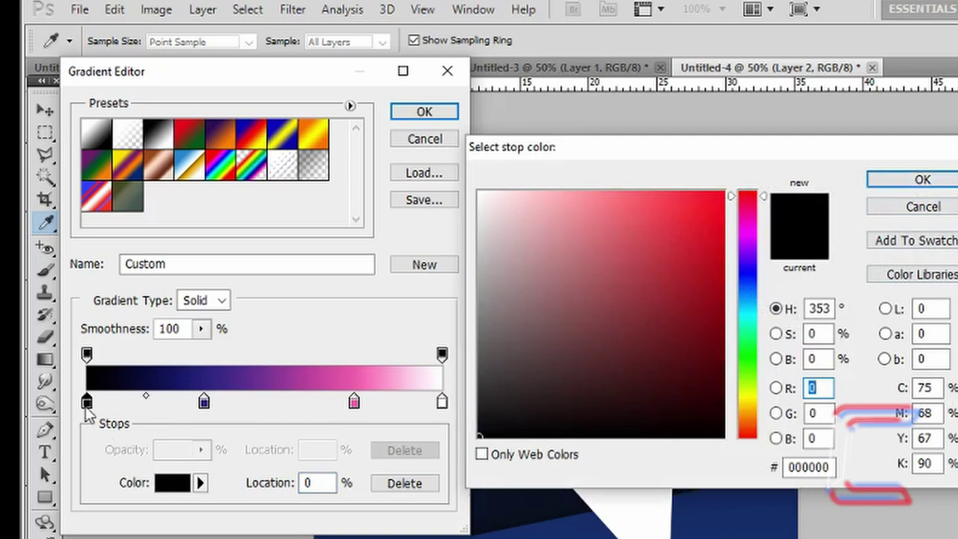
pyautogui.click(882, 181)
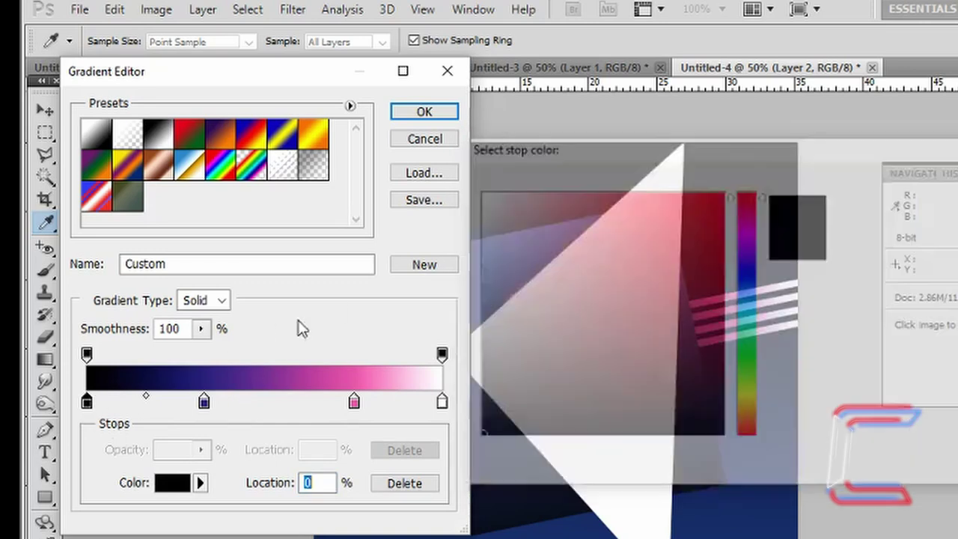
pyautogui.click(206, 408)
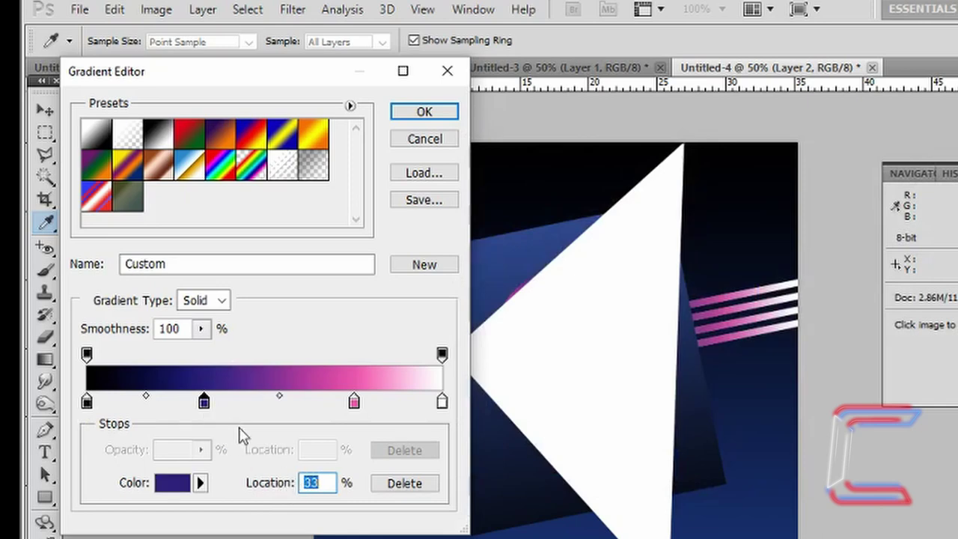
pyautogui.click(183, 483)
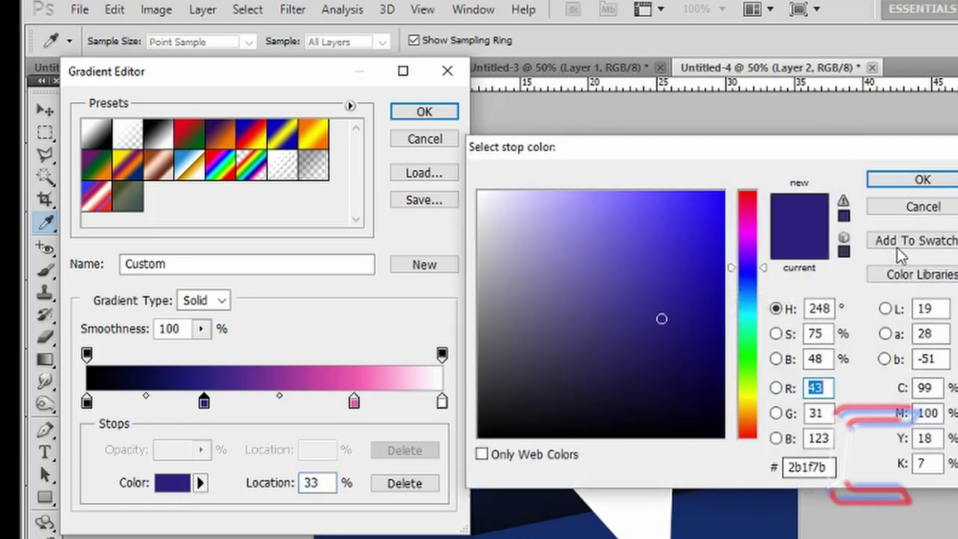
pyautogui.click(874, 180)
pyautogui.click(354, 402)
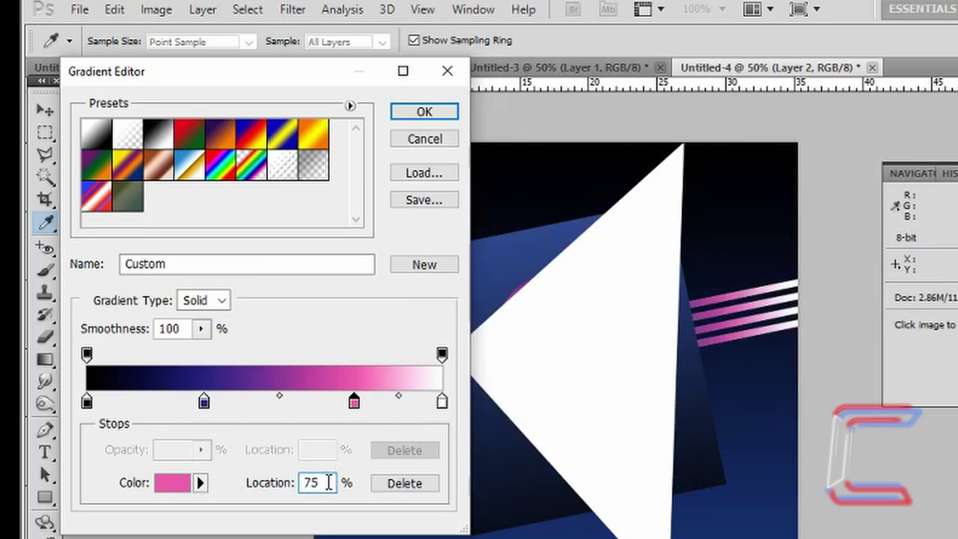
pyautogui.click(164, 486)
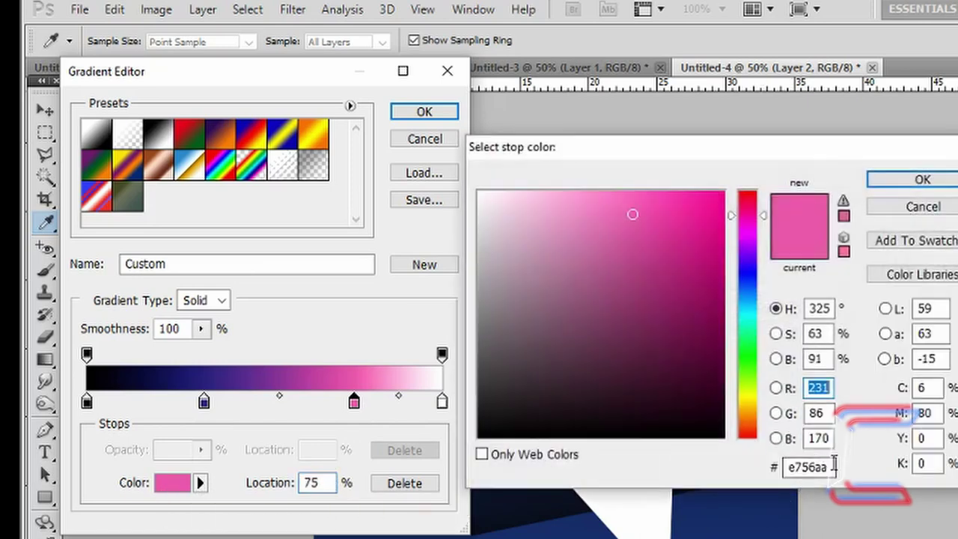
pyautogui.click(921, 180)
pyautogui.click(443, 405)
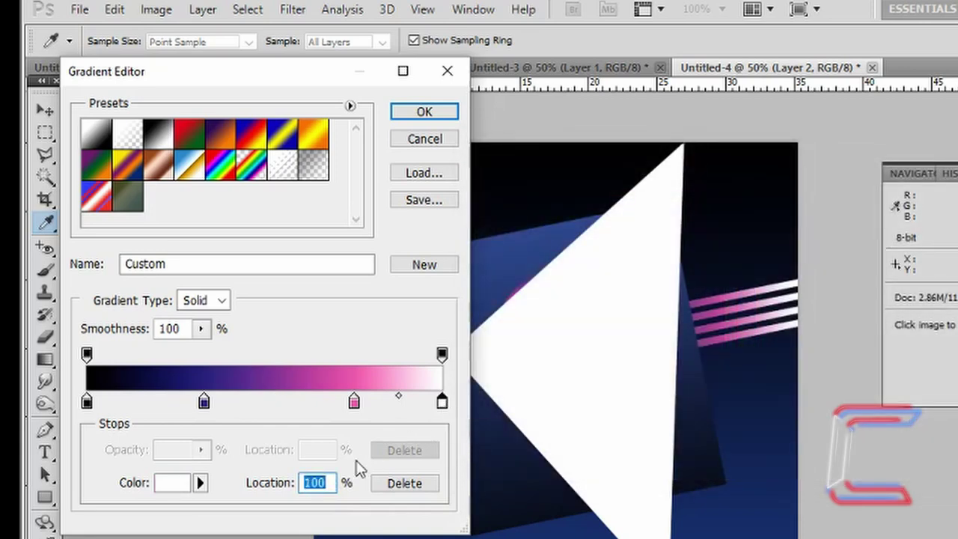
pyautogui.click(424, 112)
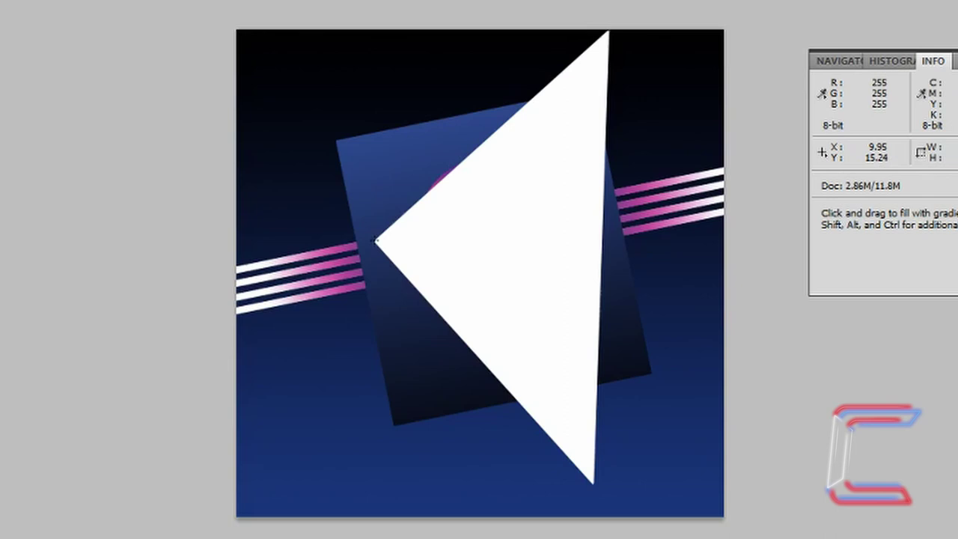
# - Apply the gradient to Layer 2 from the triangle's left corner to its top corner and clip it to the Triangle layer
pyautogui.moveTo(377, 240); pyautogui.dragTo(609, 30)
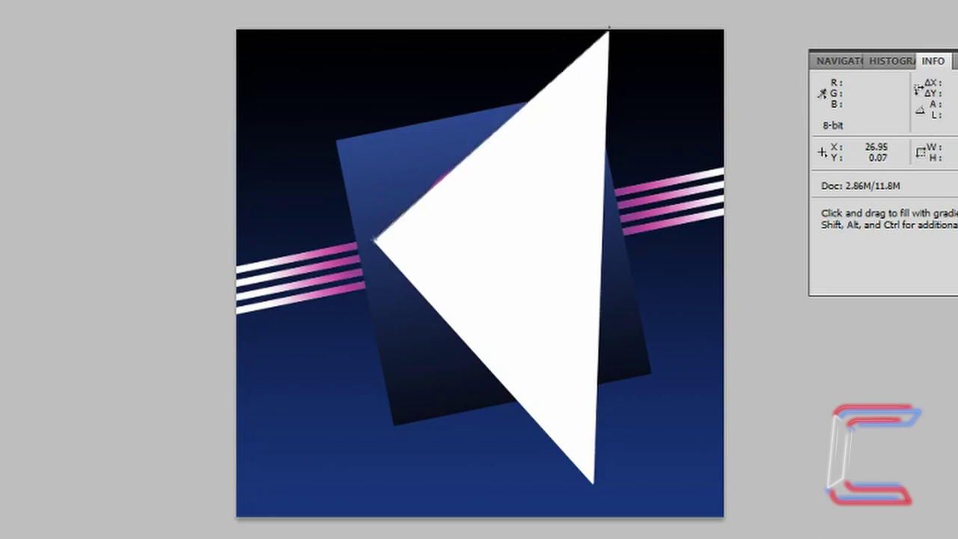
pyautogui.moveTo(609, 30); pyautogui.dragTo(609, 30)
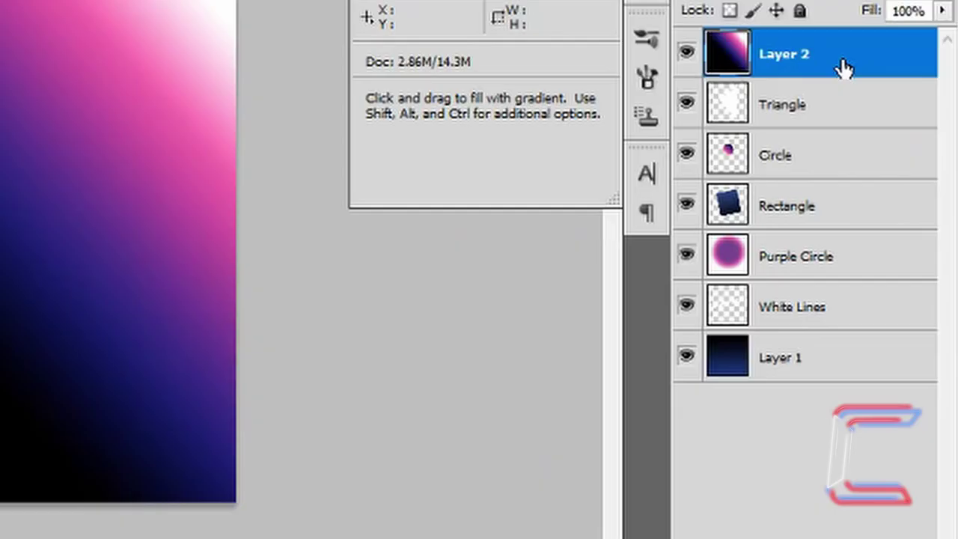
pyautogui.rightClick(844, 67)
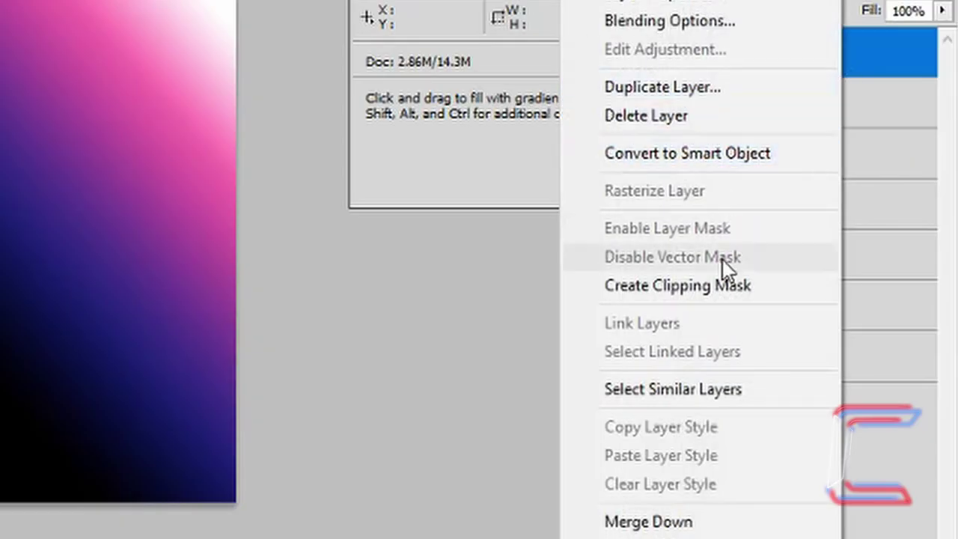
pyautogui.click(713, 284)
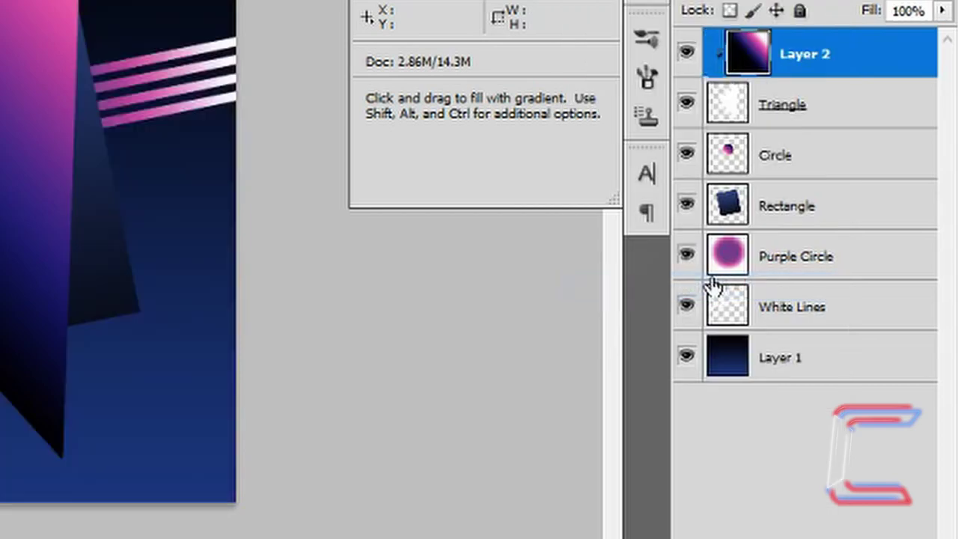
# - Merge Layer 2 with the Triangle layer and rename the merged layer "Triangle"
pyautogui.keyDown('shift'); pyautogui.click(843, 105); pyautogui.keyUp('shift')
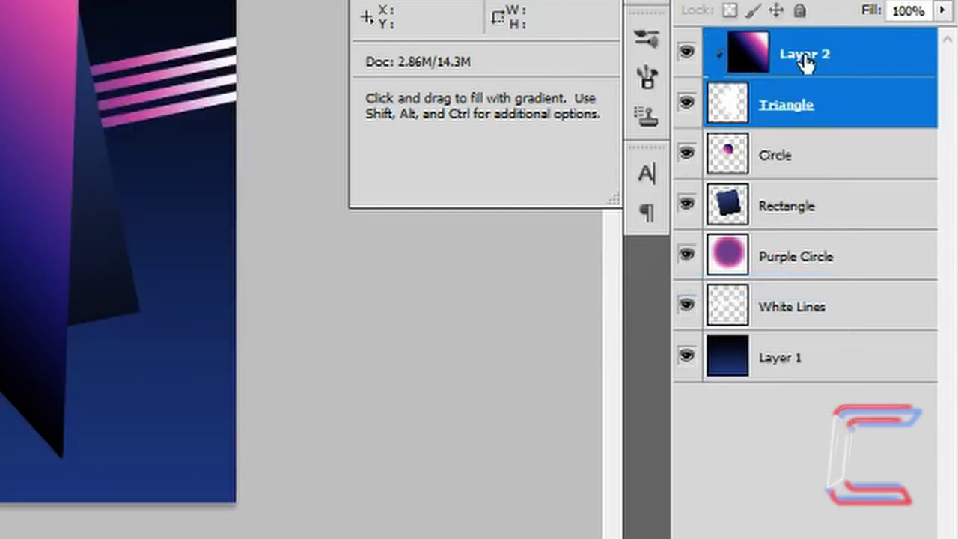
pyautogui.rightClick(840, 103)
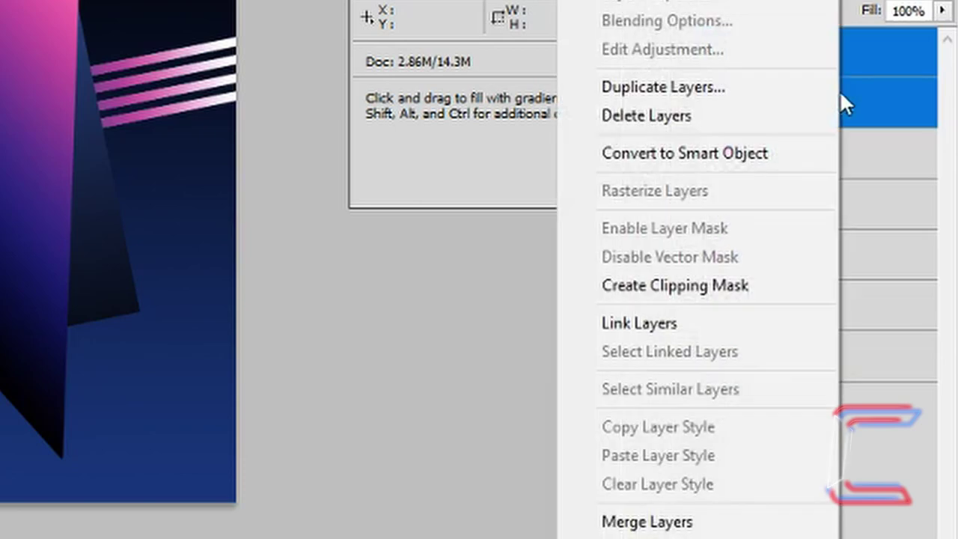
pyautogui.click(677, 522)
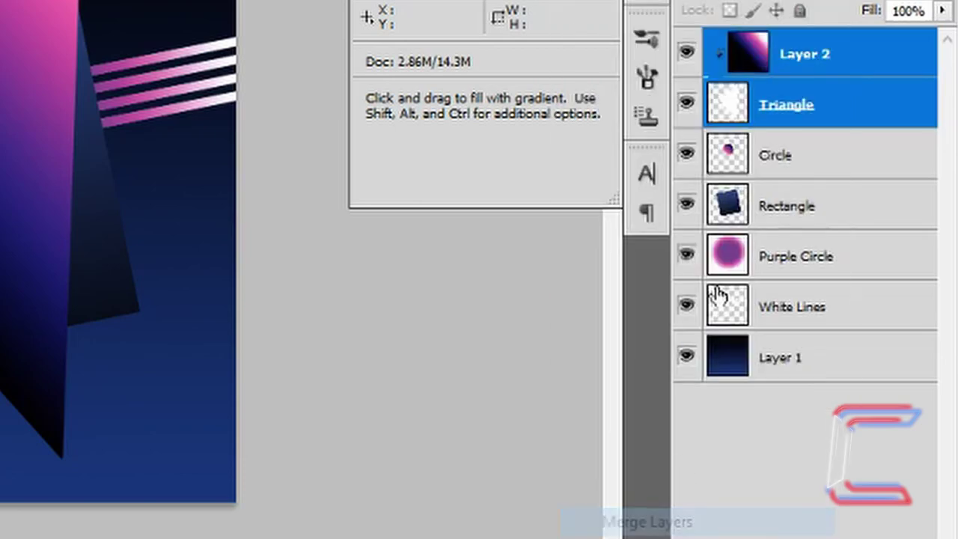
pyautogui.doubleClick(790, 53)
pyautogui.write('Triangle')
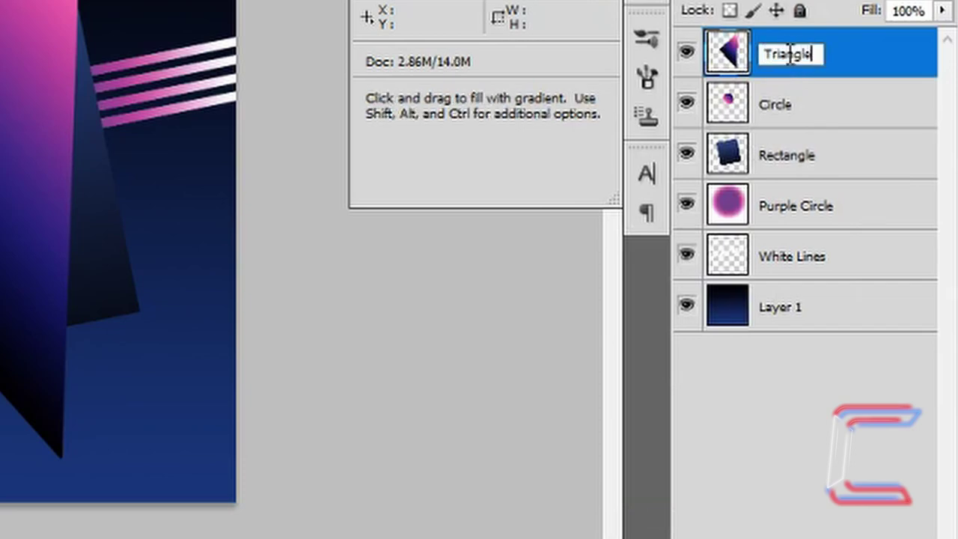
pyautogui.press('Return')
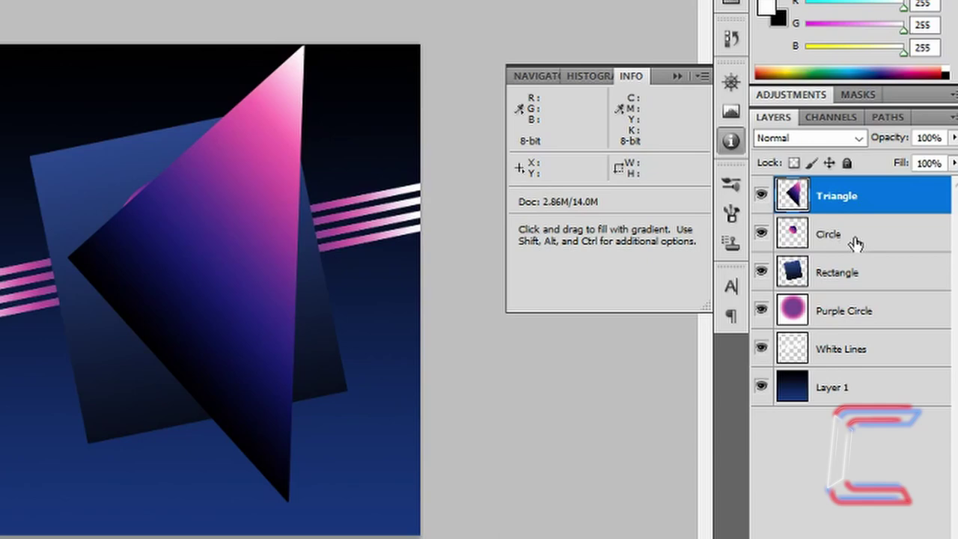
# - Place the Circle layer above the Triangle layer and move the circle slightly up and to the left on the canvas
pyautogui.moveTo(856, 242); pyautogui.dragTo(856, 186)
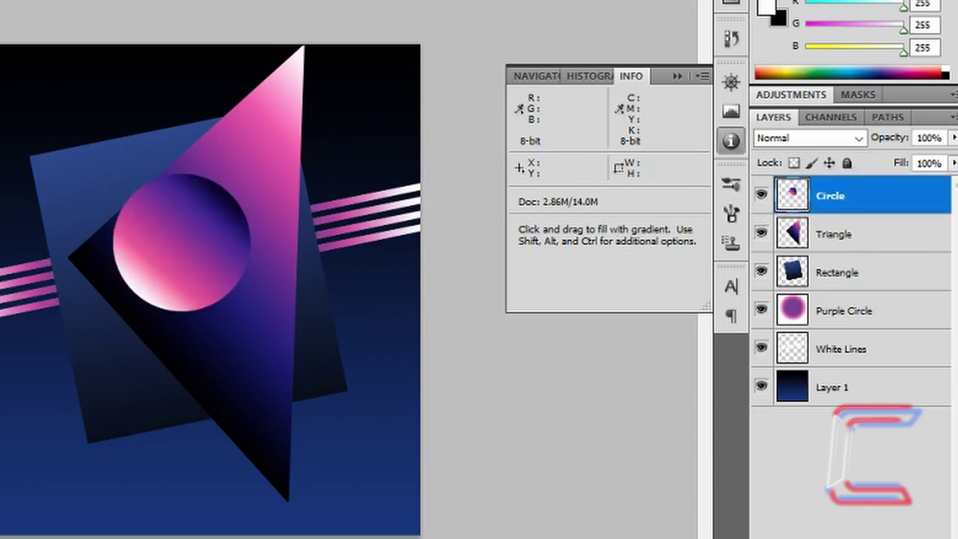
pyautogui.press('v')
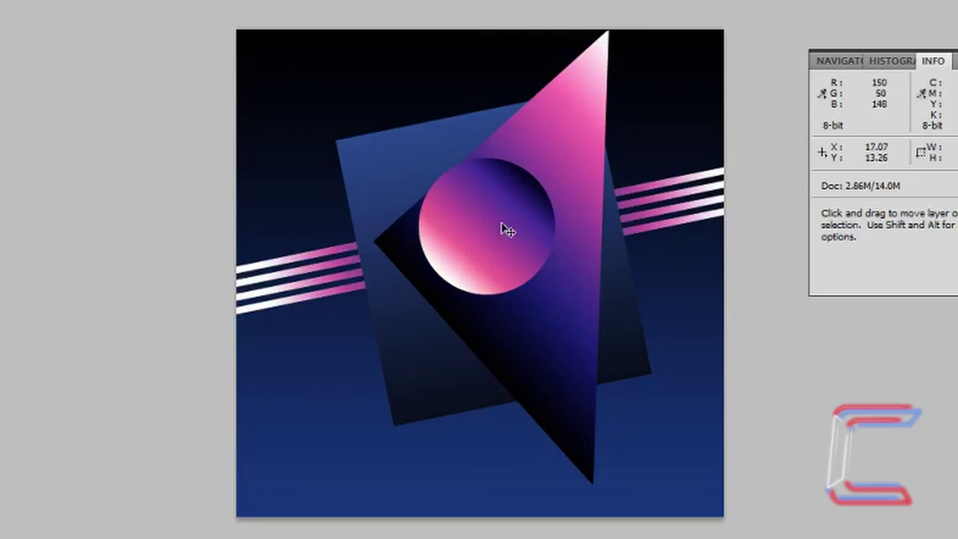
pyautogui.moveTo(501, 221); pyautogui.dragTo(474, 200)
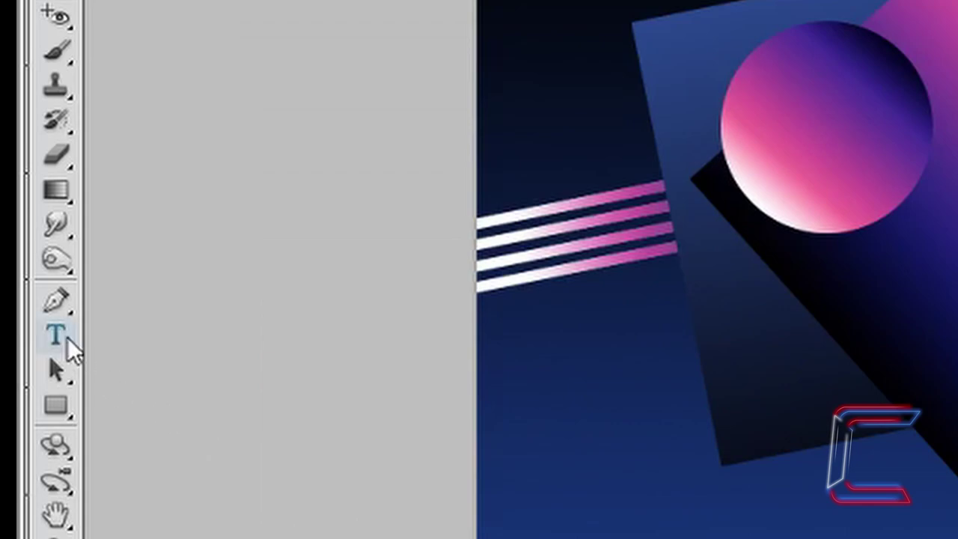
# - Add the white spaced text "C O N T I" across the rectangle's lower-left edge
pyautogui.click(66, 337)
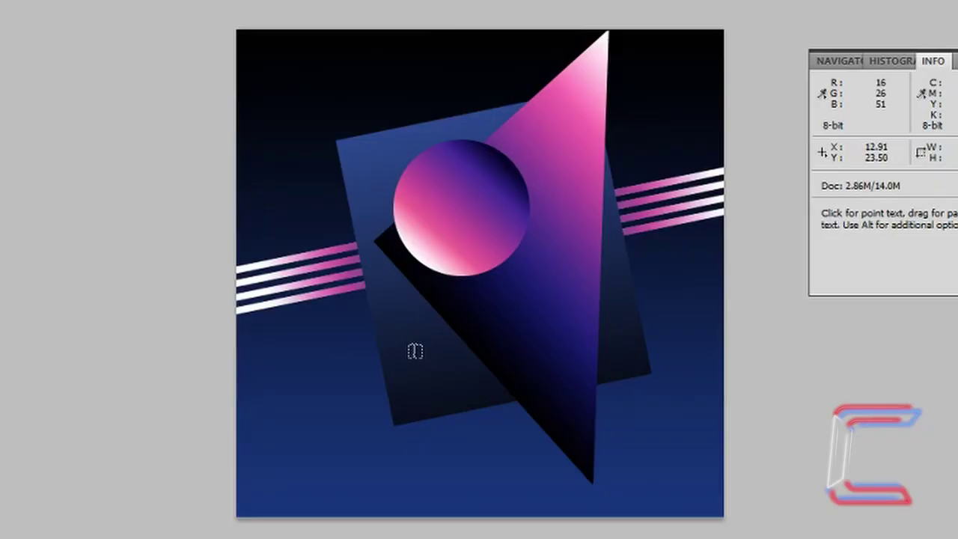
pyautogui.click(415, 351)
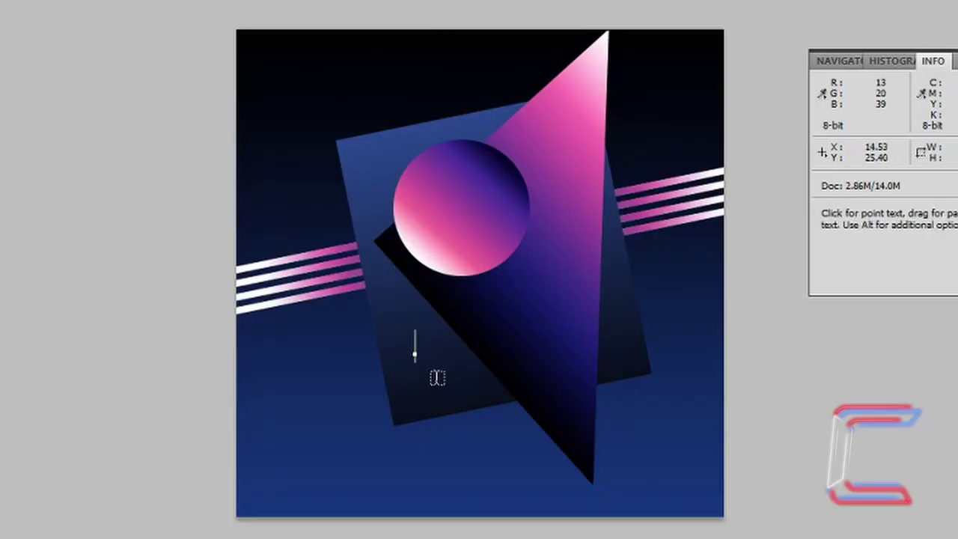
pyautogui.write('C')
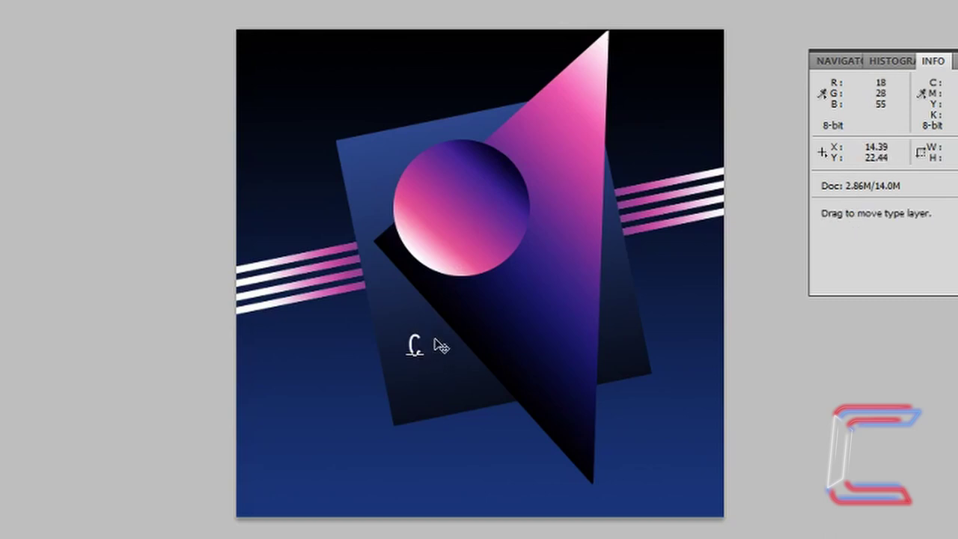
pyautogui.moveTo(566, 421); pyautogui.dragTo(494, 452)
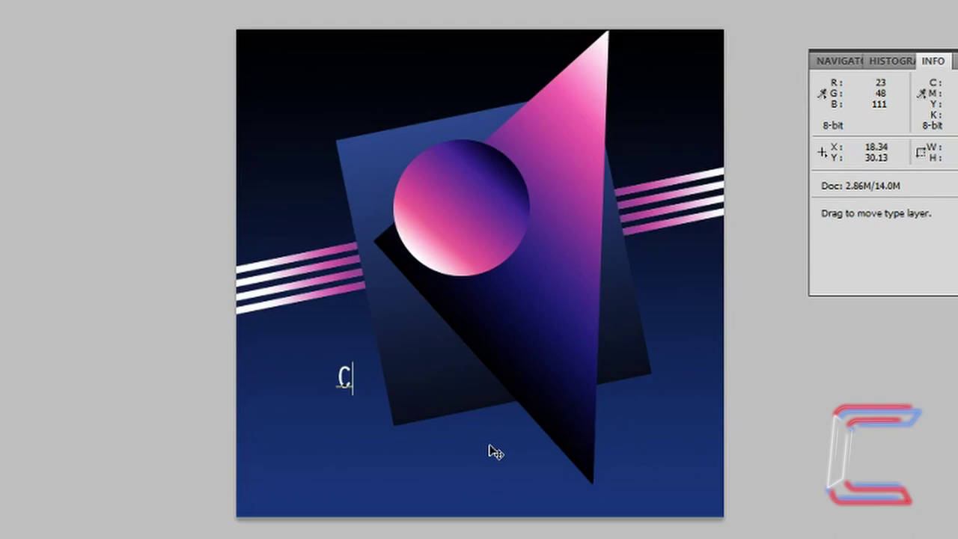
pyautogui.write('.')
pyautogui.hotkey('ctrl', 'Return')
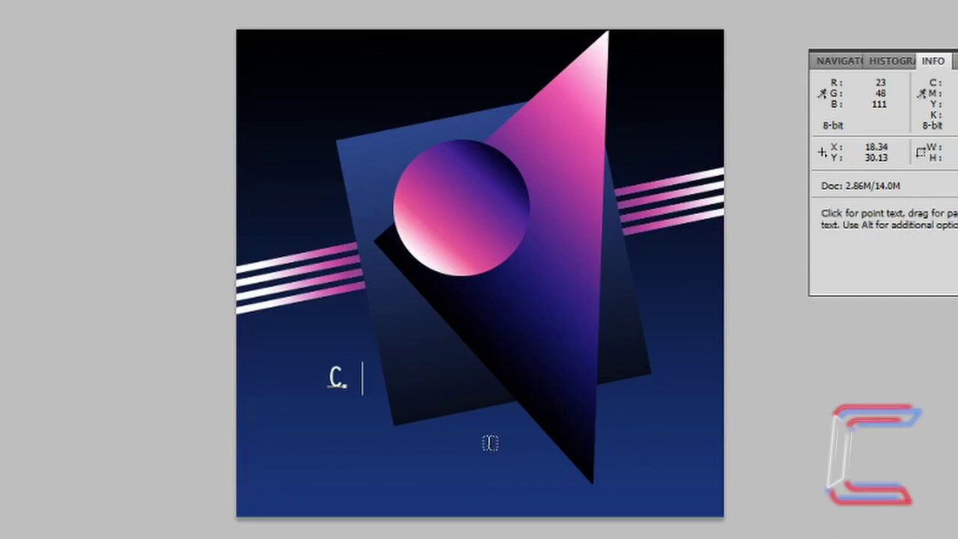
pyautogui.write('O')
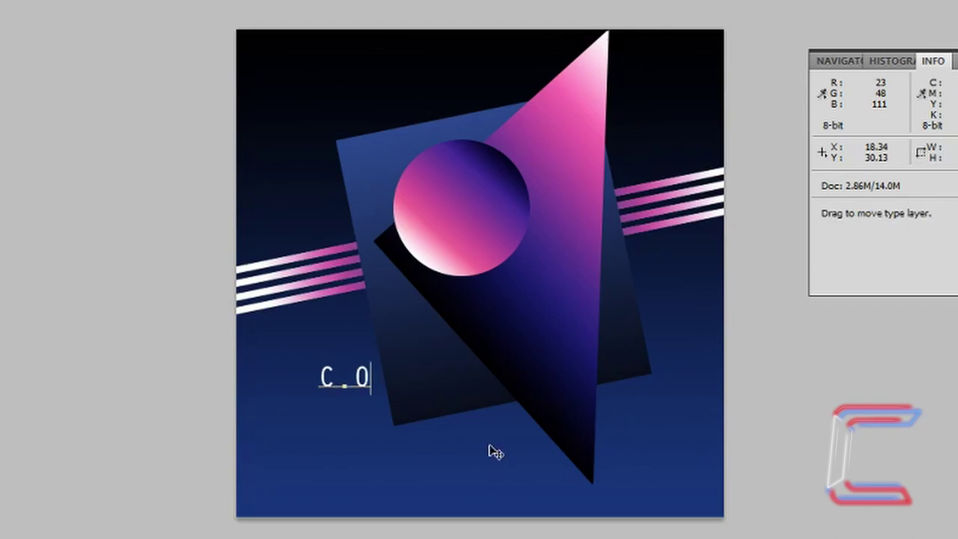
pyautogui.write(' N')
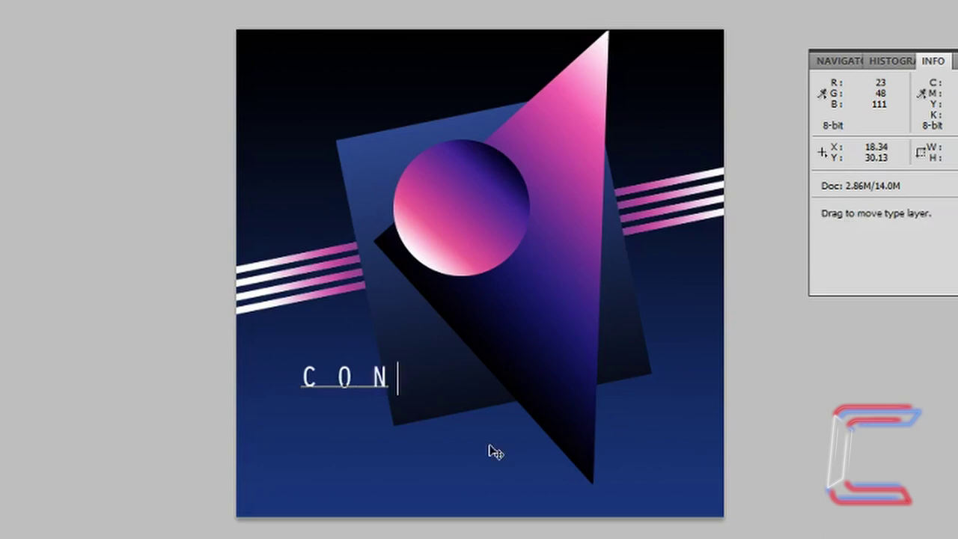
pyautogui.write(' T I')
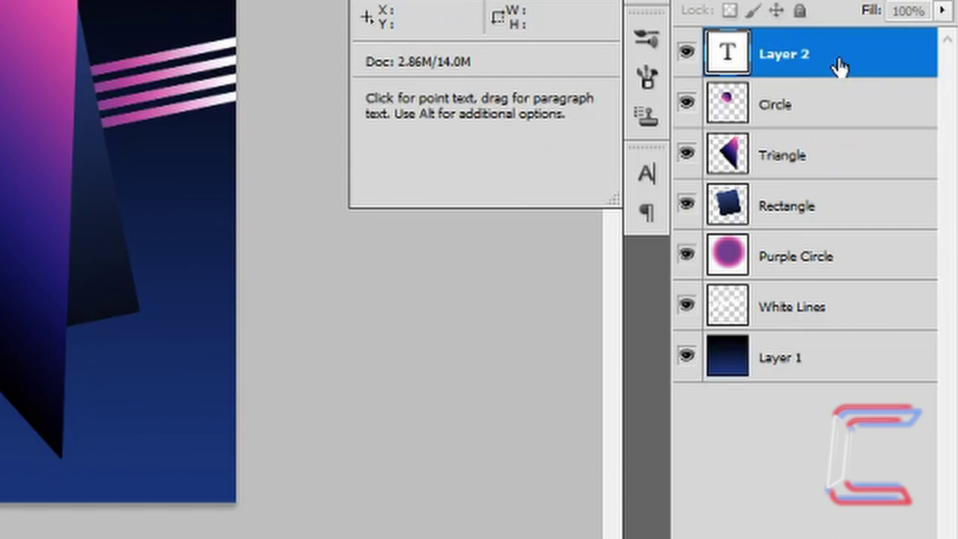
pyautogui.click(840, 66)
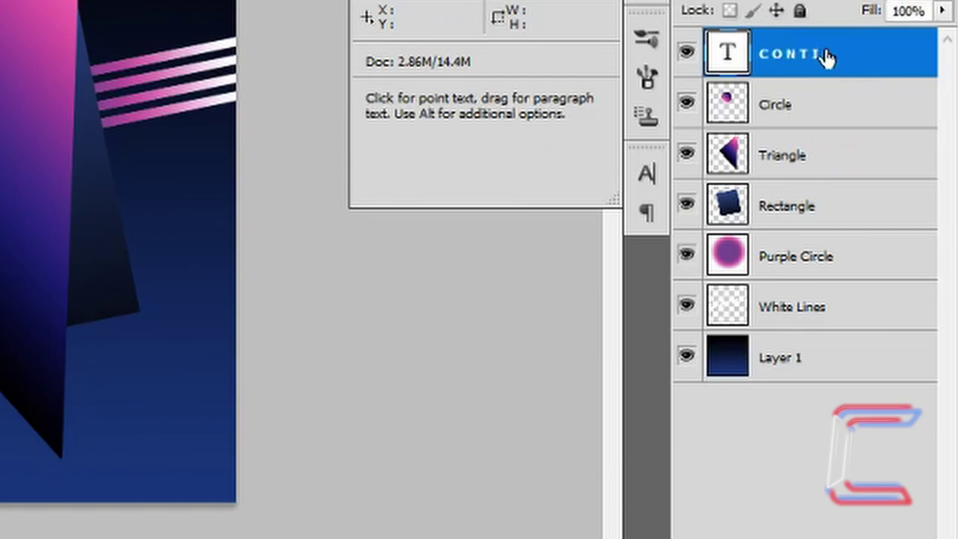
# - Rasterize the "C O N T I" text layer and rotate it clockwise to run parallel to the triangle's lower-left edge
pyautogui.rightClick(827, 51)
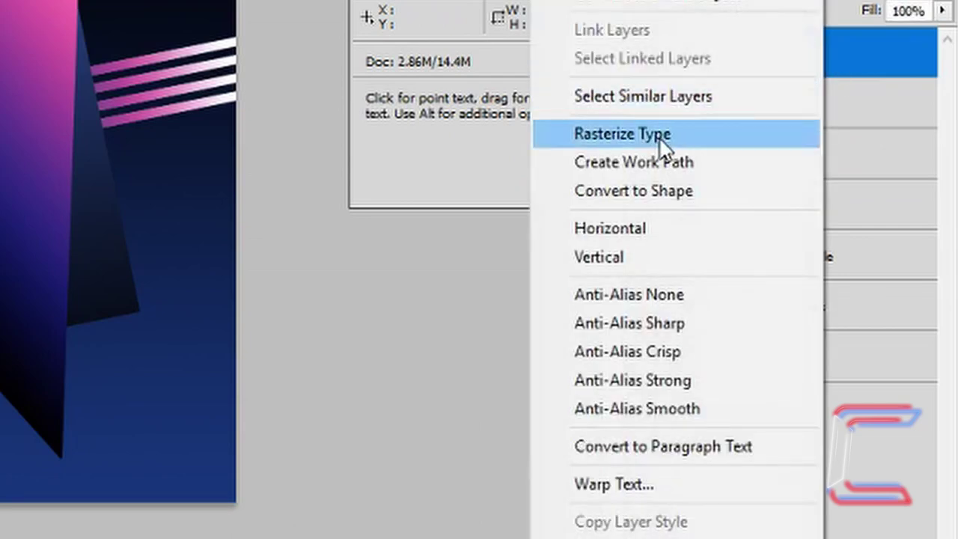
pyautogui.click(661, 138)
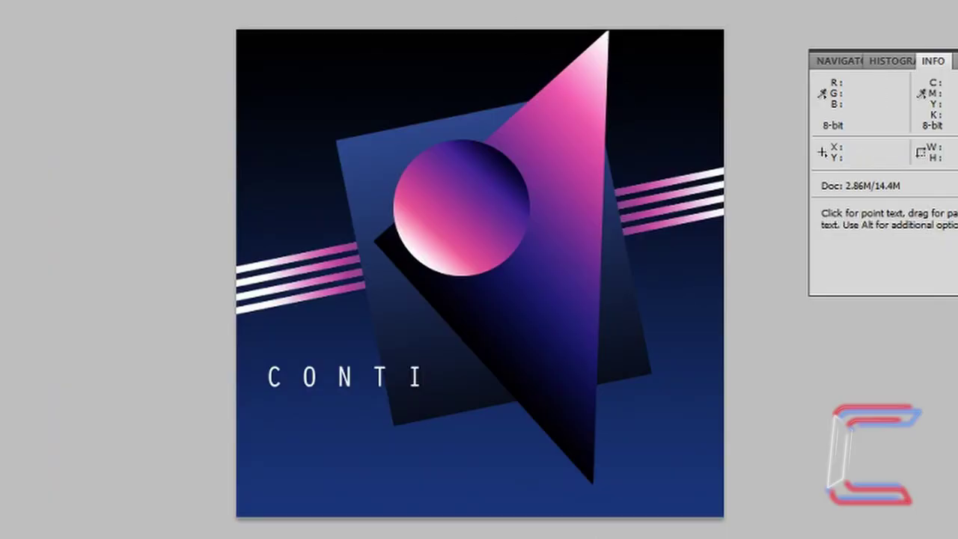
pyautogui.press('v')
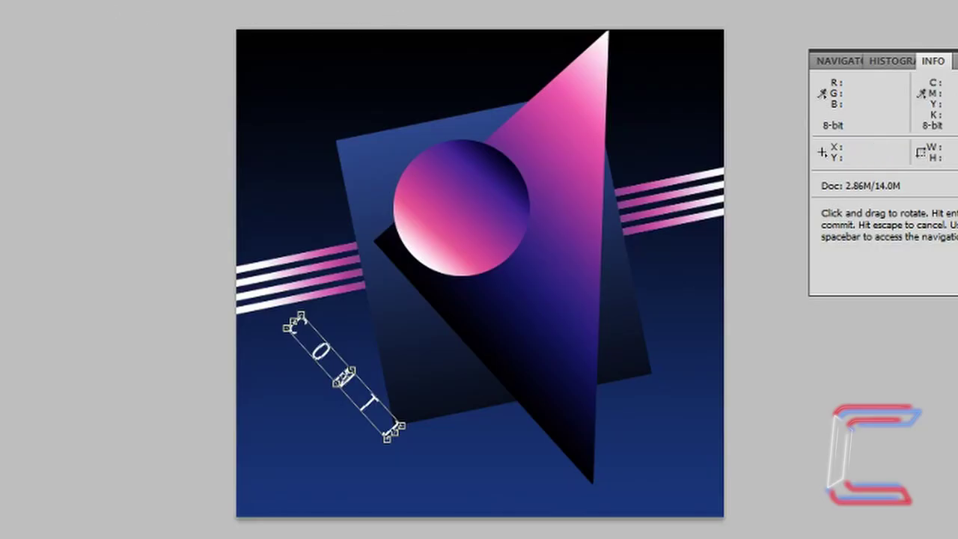
pyautogui.press('Return')
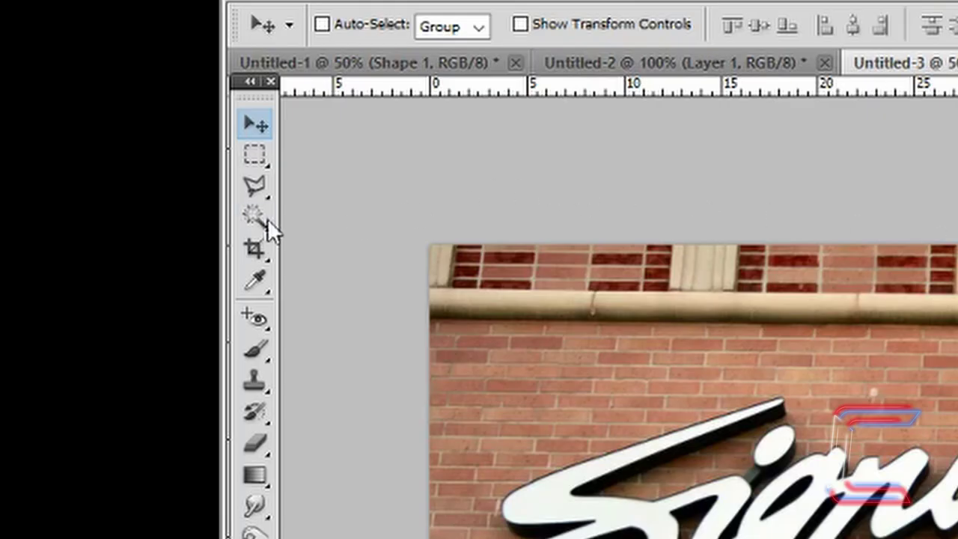
# - In the Untitled-3 document, select the white "Signature" lettering on the brick wall with the Magic Wand
pyautogui.moveTo(254, 224); pyautogui.dragTo(363, 243)
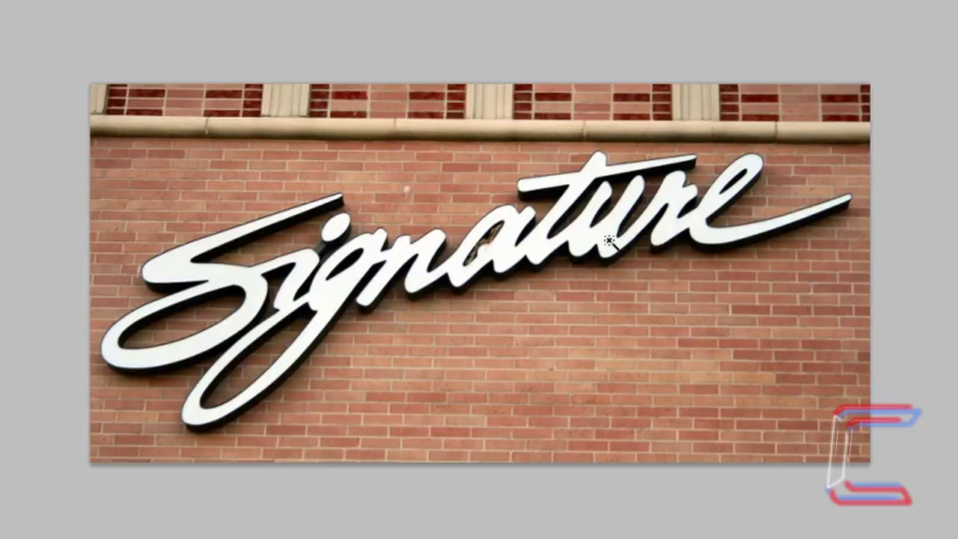
pyautogui.click(611, 246)
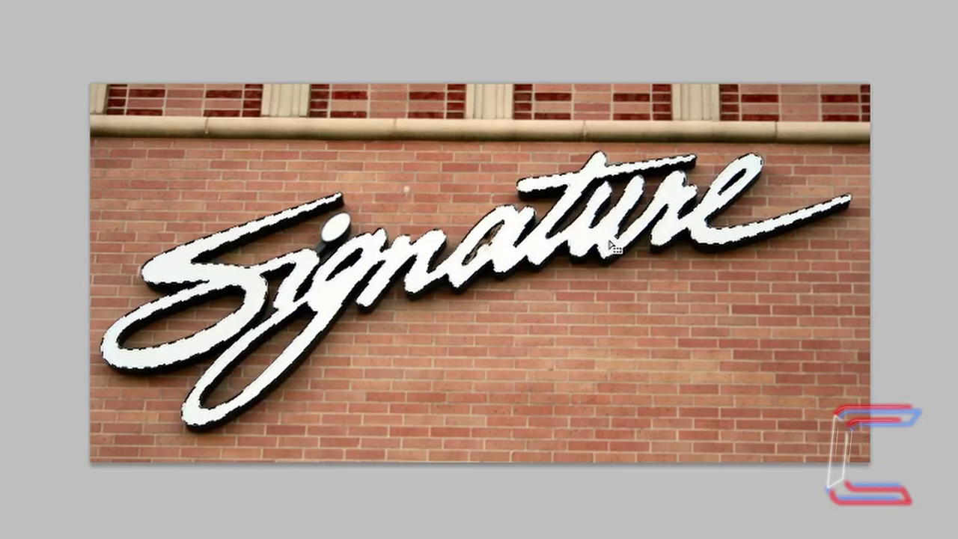